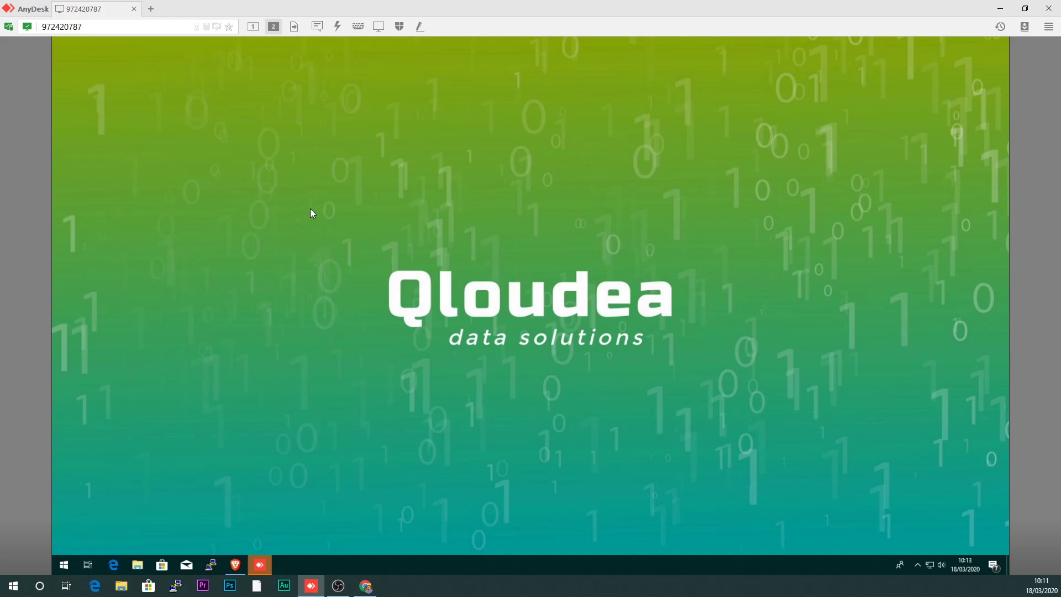
- Move the AnyDesk window aside and bring the NAS login page at 192.168.1.30:8080 forward
{"action": "left_click_drag", "start_coordinate": [332, 11], "coordinate": [463, 97]}
{"action": "left_click", "coordinate": [376, 8]}
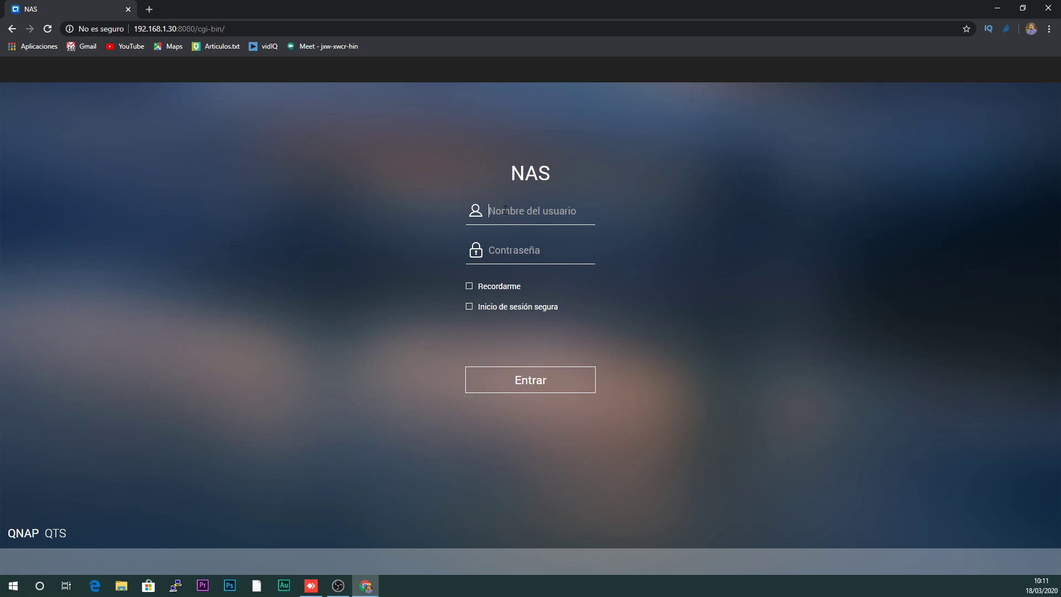
- Log in to QTS as admin with the account password
{"action": "type", "text": "admin"}
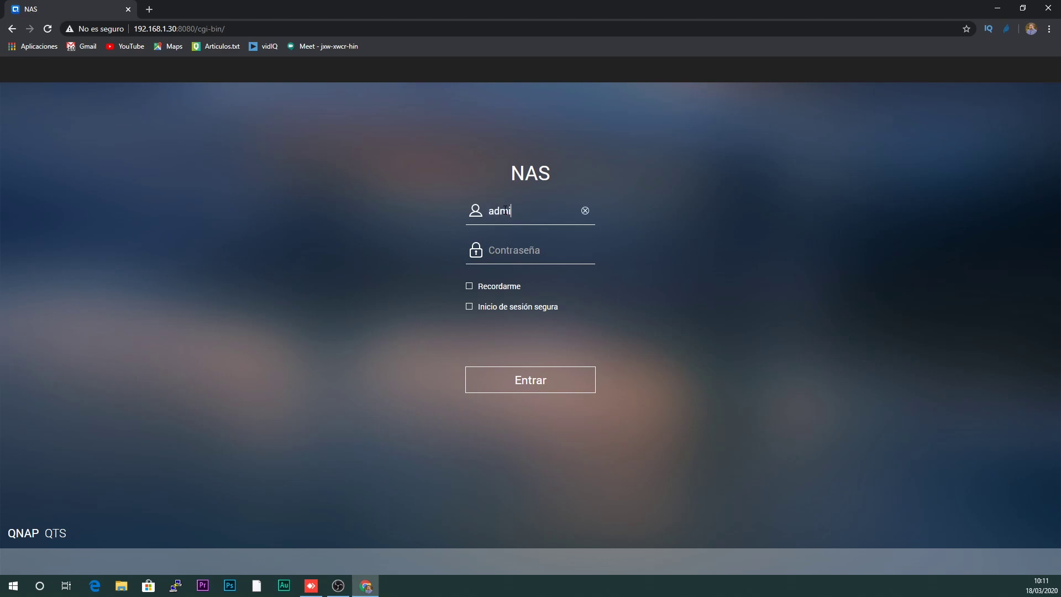
{"action": "key", "text": "Tab"}
{"action": "type", "text": "admin123"}
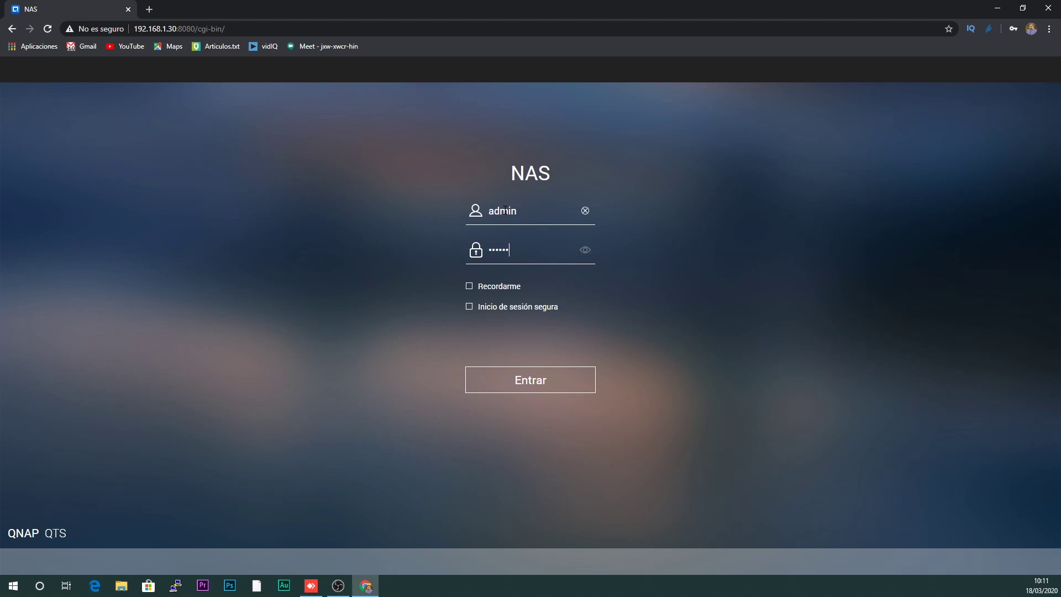
{"action": "key", "text": "Return"}
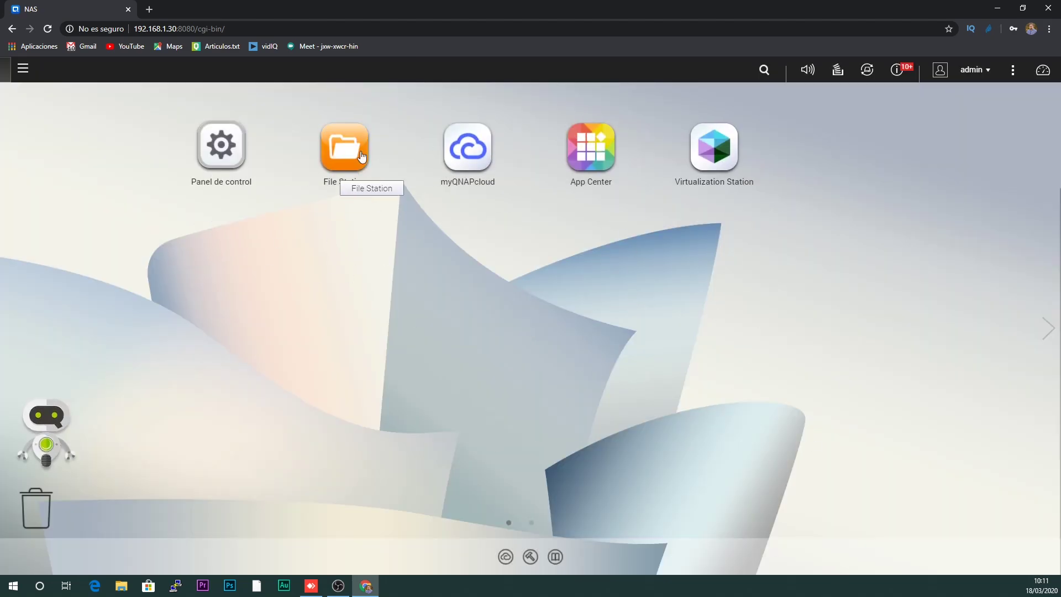
- Search App Center for qvpn and install QVPN Service 2.2.661
{"action": "left_click", "coordinate": [22, 72]}
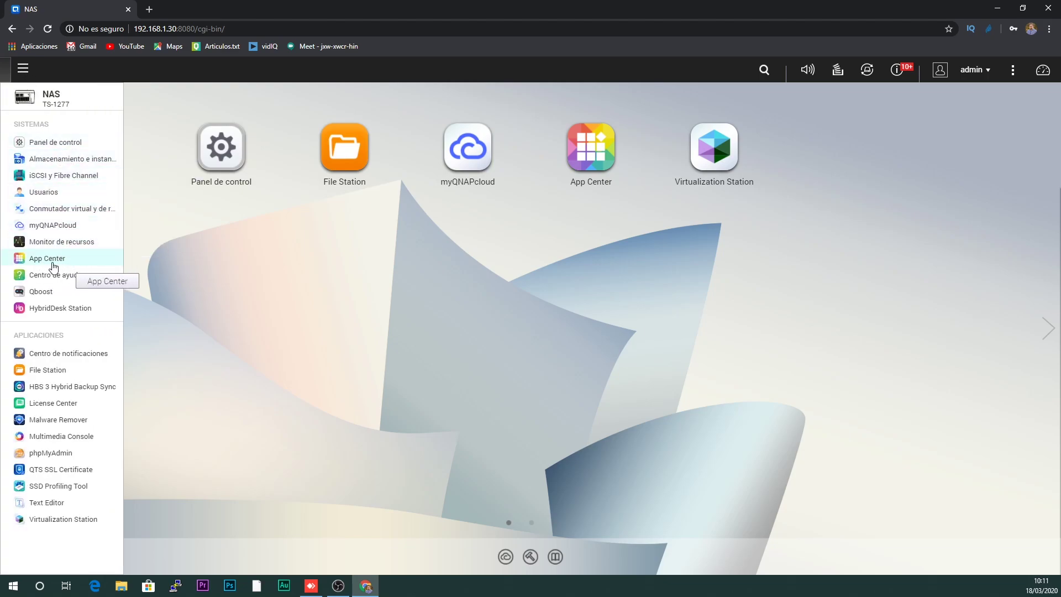
{"action": "left_click", "coordinate": [583, 153]}
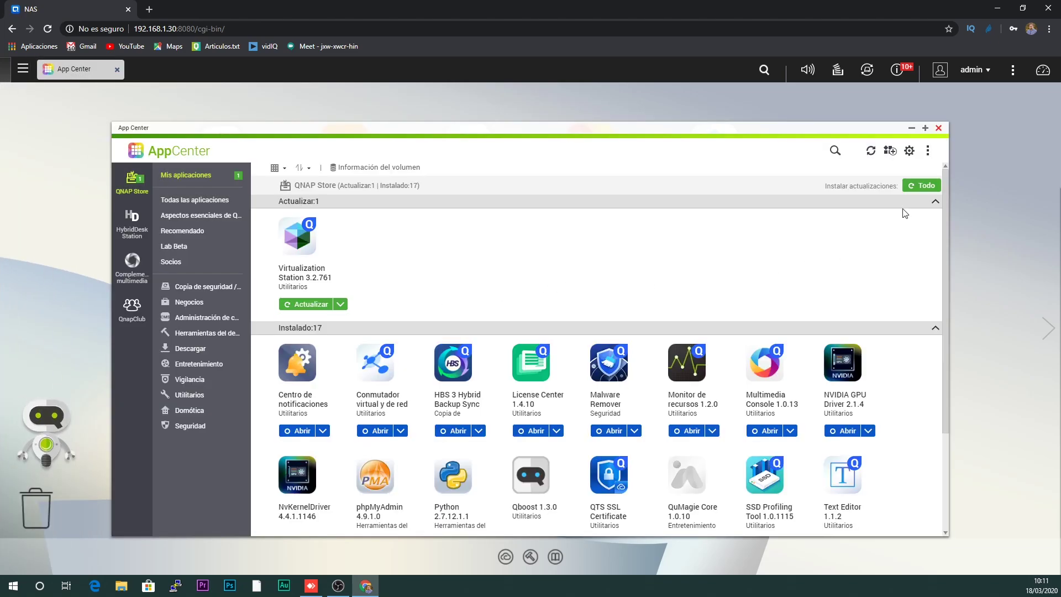
{"action": "left_click", "coordinate": [828, 152]}
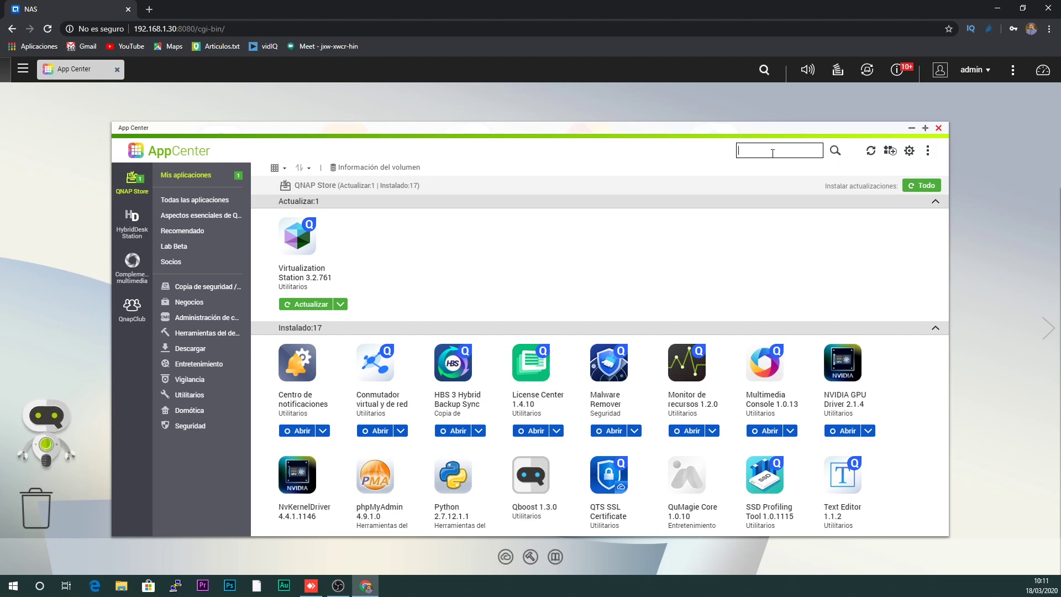
{"action": "type", "text": "qvpn"}
{"action": "key", "text": "Return"}
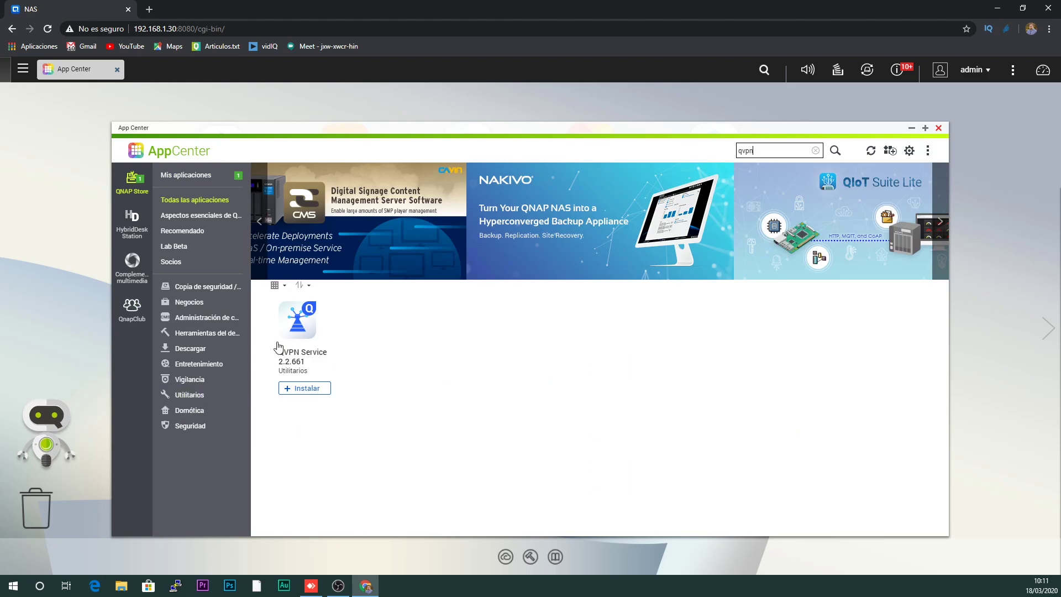
{"action": "left_click", "coordinate": [302, 389]}
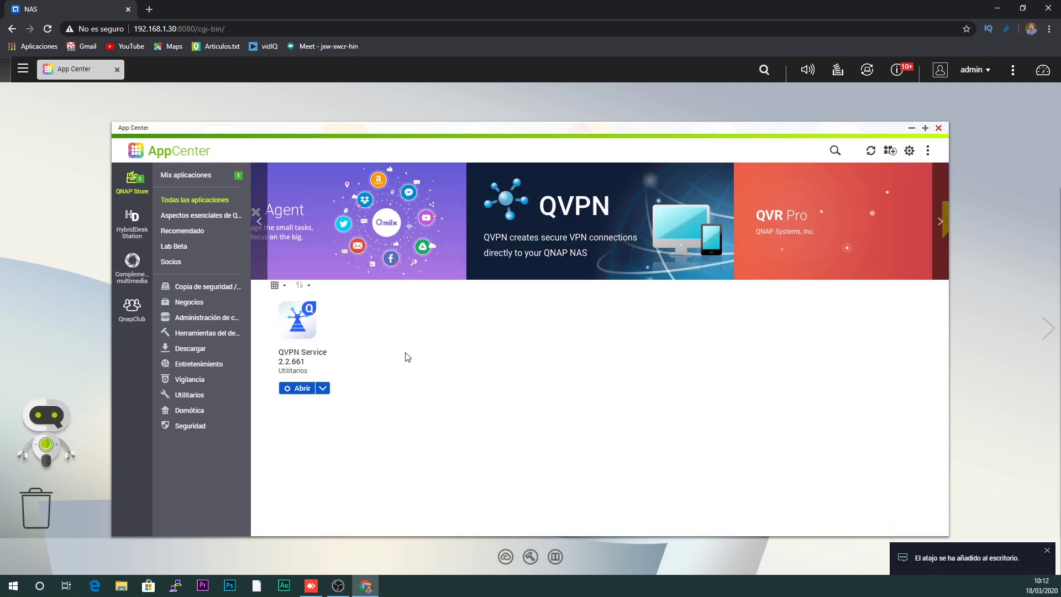
{"action": "left_click", "coordinate": [938, 127]}
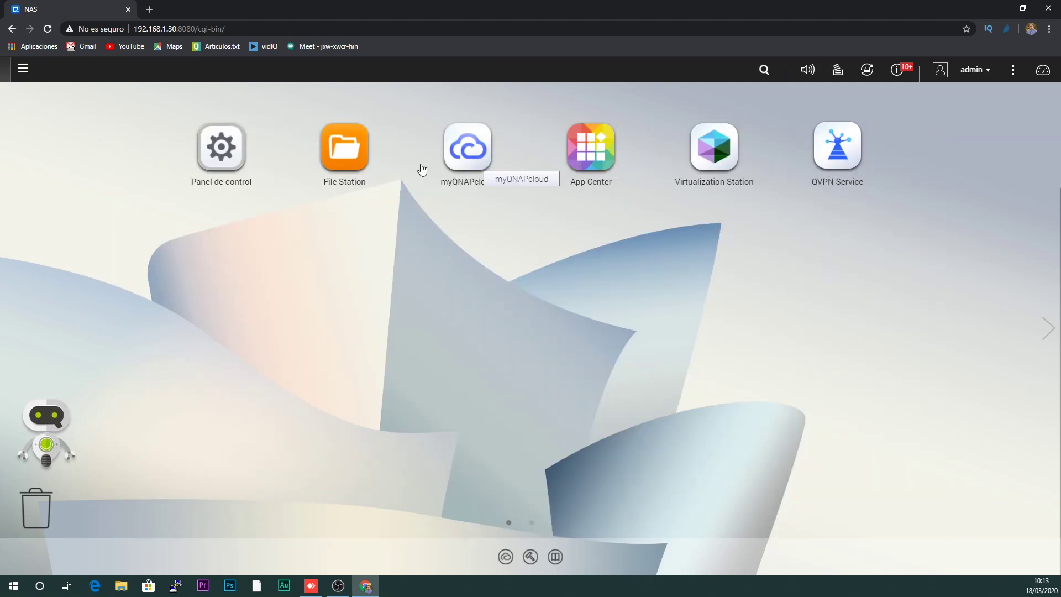
- Launch QVPN Service from its desktop shortcut
{"action": "left_click", "coordinate": [23, 69]}
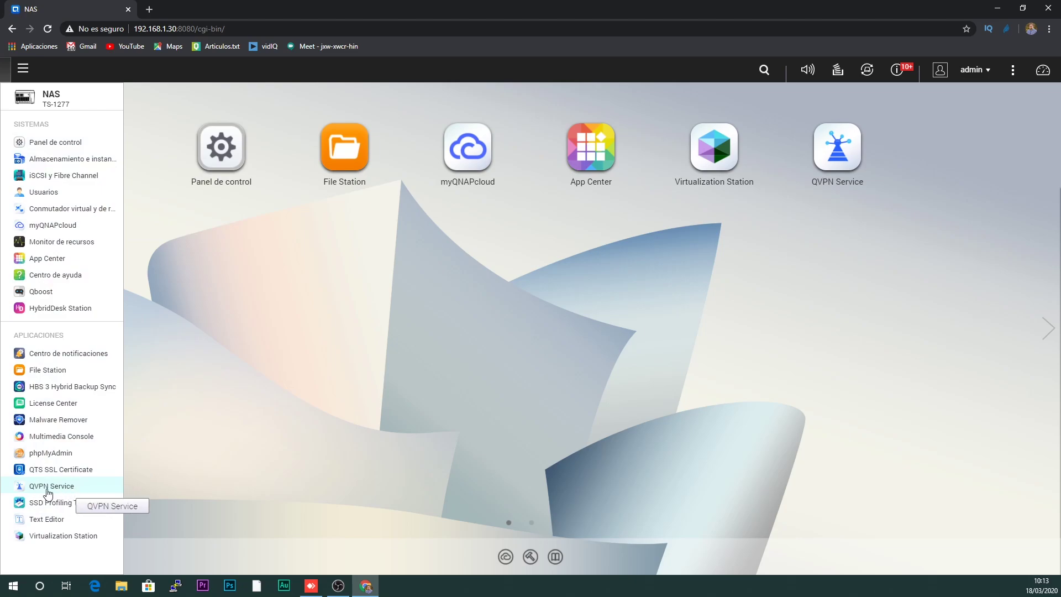
{"action": "left_click", "coordinate": [500, 400]}
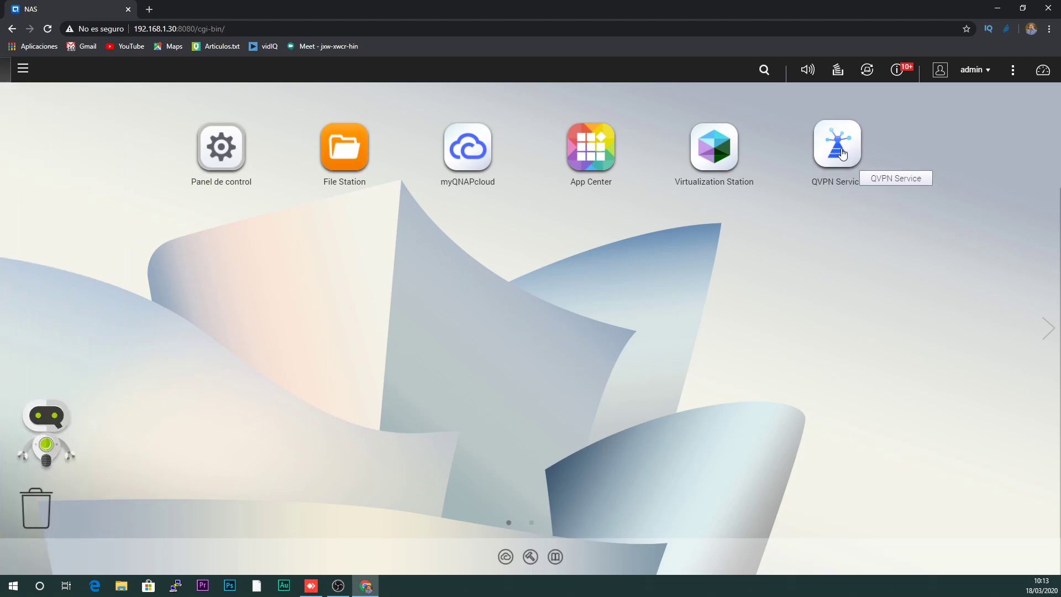
{"action": "left_click", "coordinate": [838, 147]}
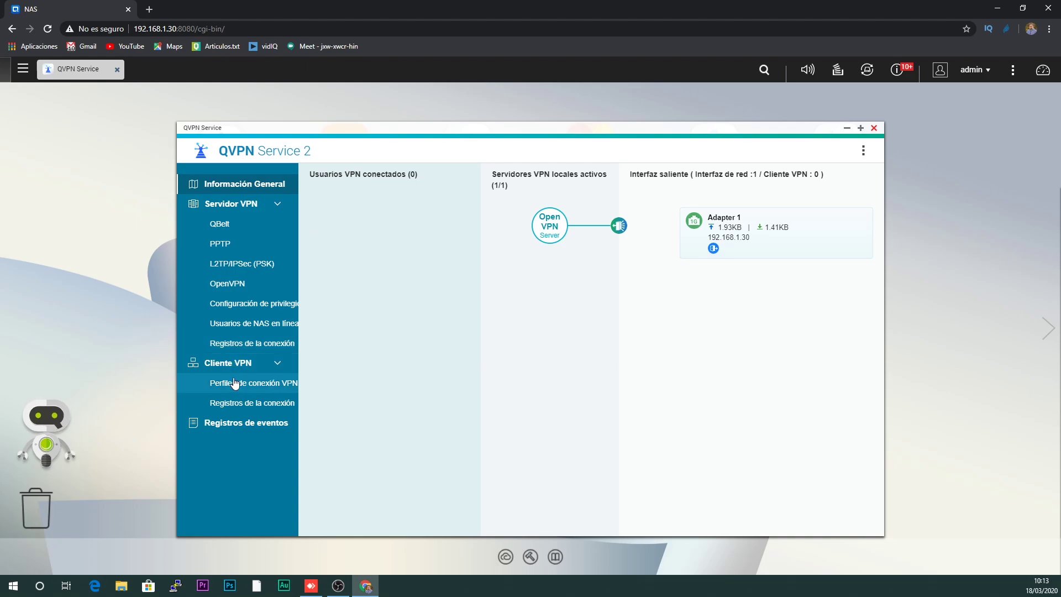
- Open the OpenVPN server settings and apply the current configuration
{"action": "left_click", "coordinate": [238, 286]}
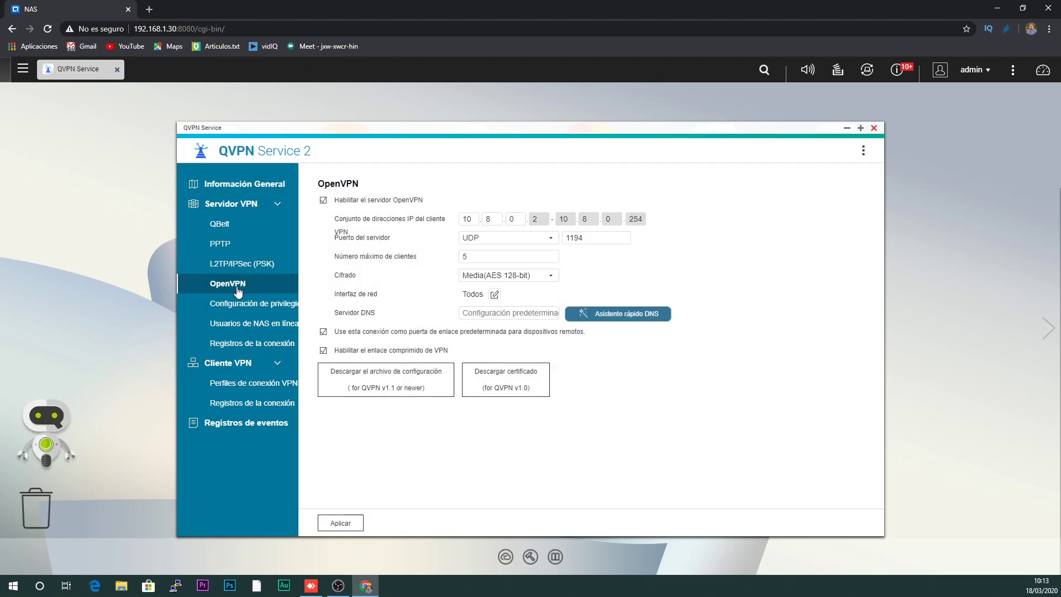
{"action": "left_click", "coordinate": [341, 524]}
{"action": "left_click", "coordinate": [535, 373]}
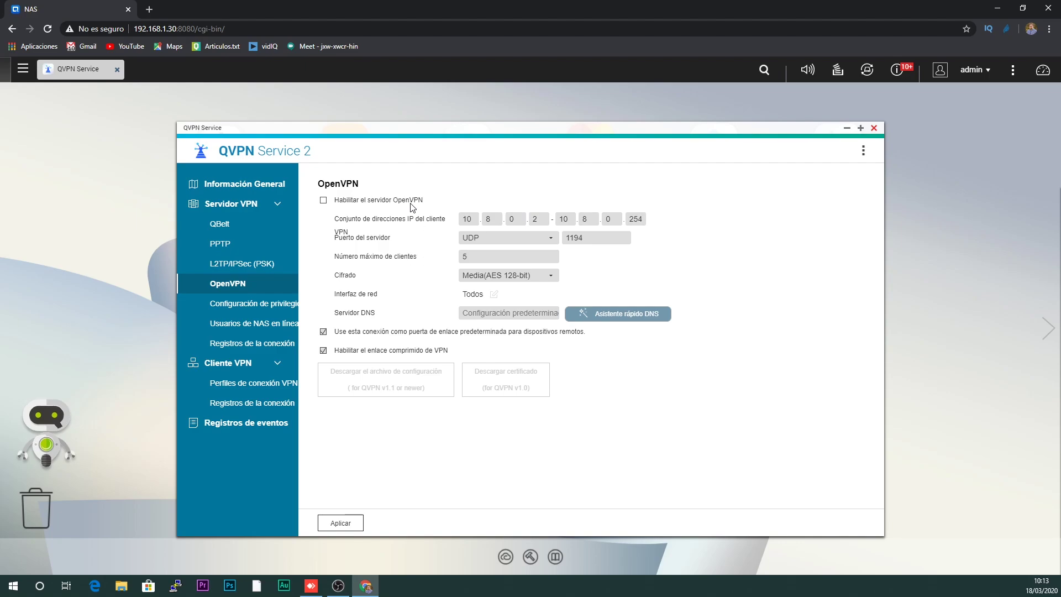
- Enable the OpenVPN server using TCP, keeping port 1194
{"action": "left_click", "coordinate": [324, 206]}
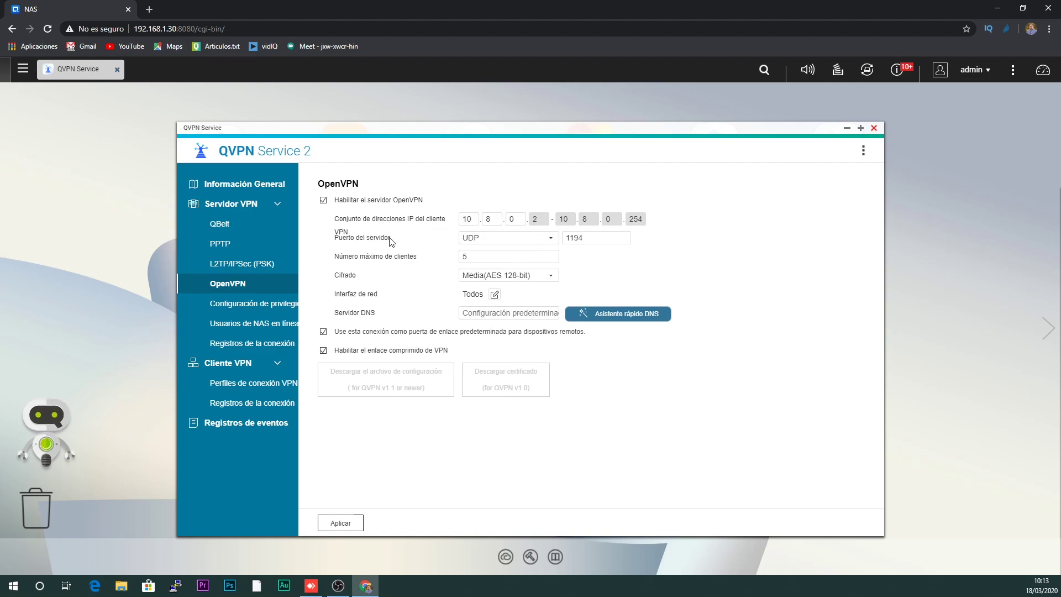
{"action": "left_click", "coordinate": [520, 245]}
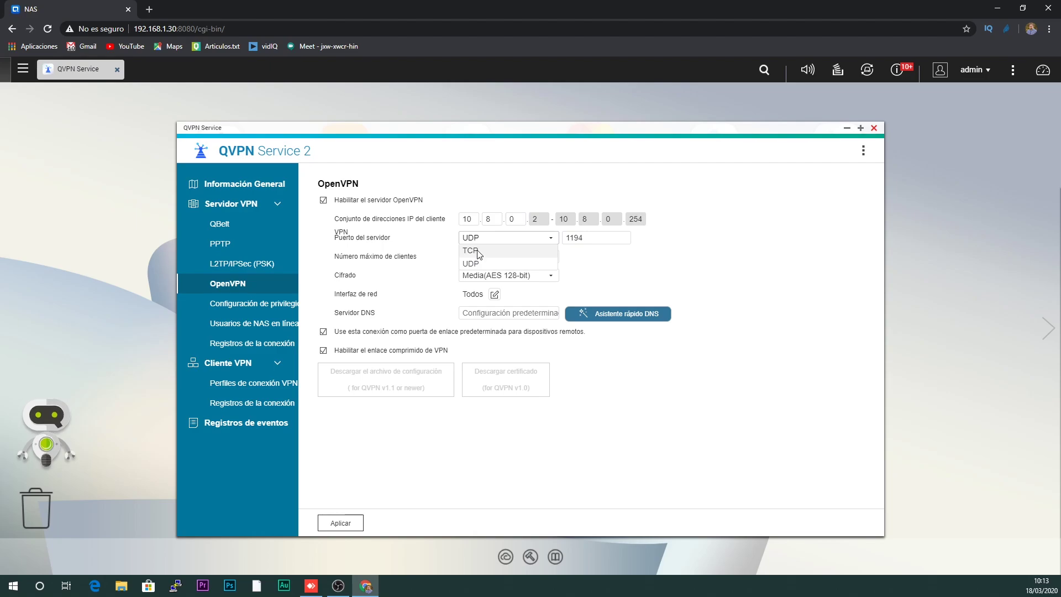
{"action": "left_click", "coordinate": [479, 256]}
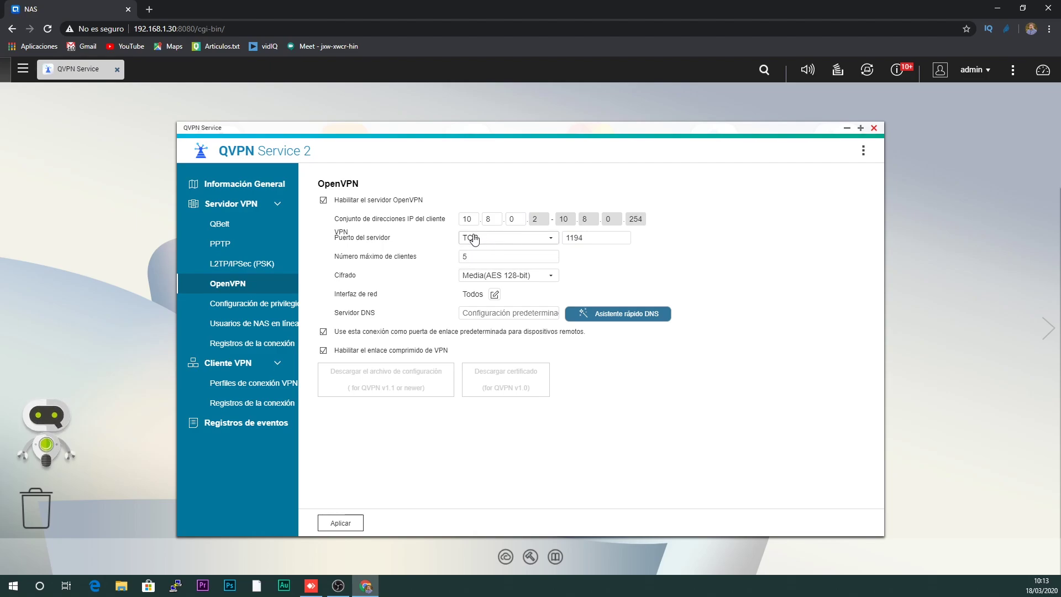
{"action": "left_click_drag", "start_coordinate": [592, 238], "coordinate": [567, 243]}
{"action": "left_click", "coordinate": [567, 243]}
{"action": "double_click", "coordinate": [568, 243]}
{"action": "left_click", "coordinate": [583, 237]}
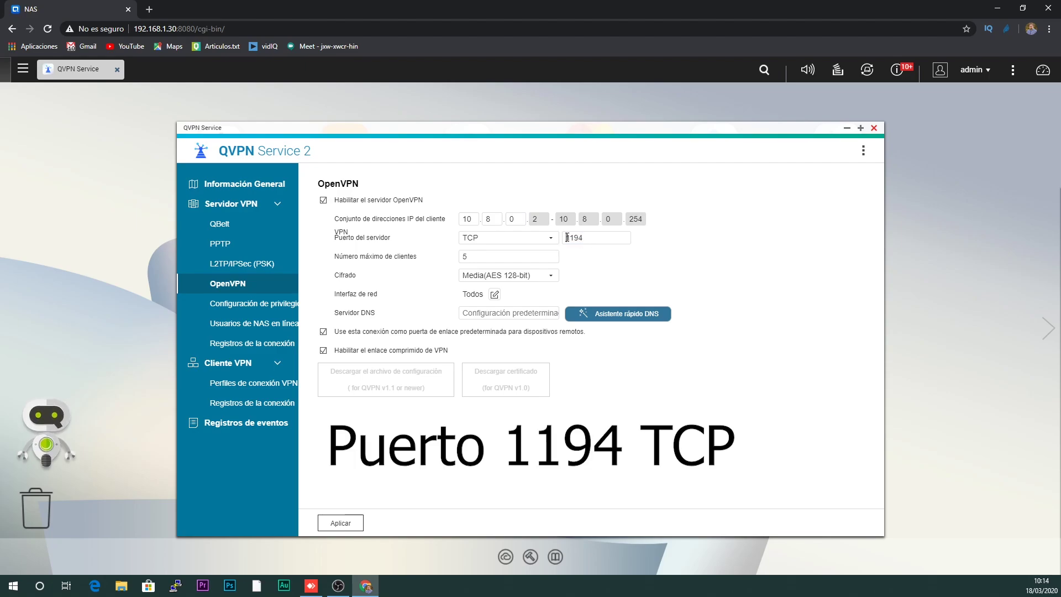
{"action": "double_click", "coordinate": [587, 238]}
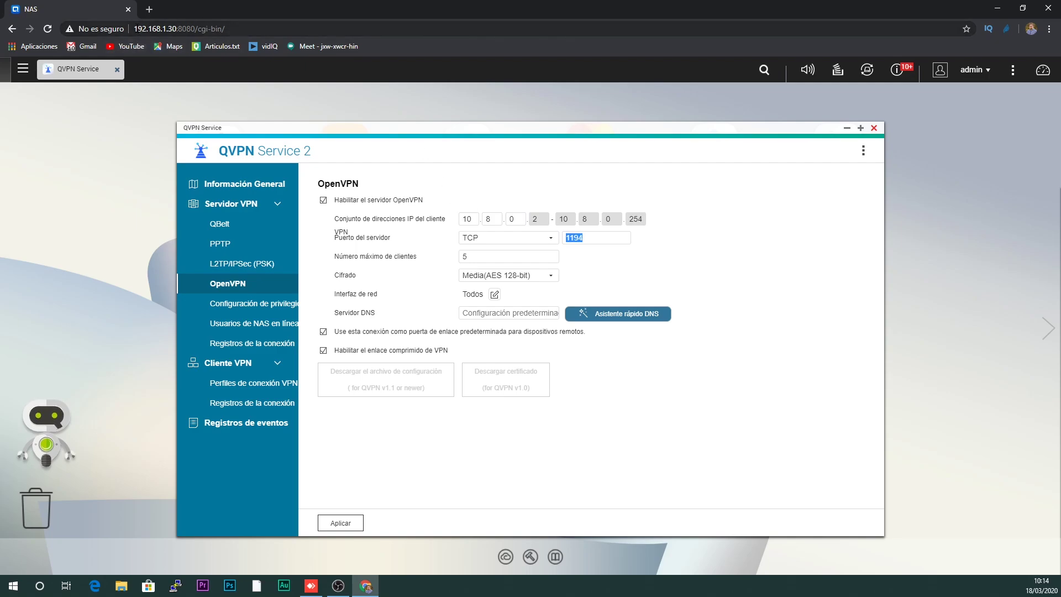
- Highlight the NAS IP 192.168.1.30 and the server port 1194
{"action": "left_click_drag", "start_coordinate": [135, 28], "coordinate": [177, 28]}
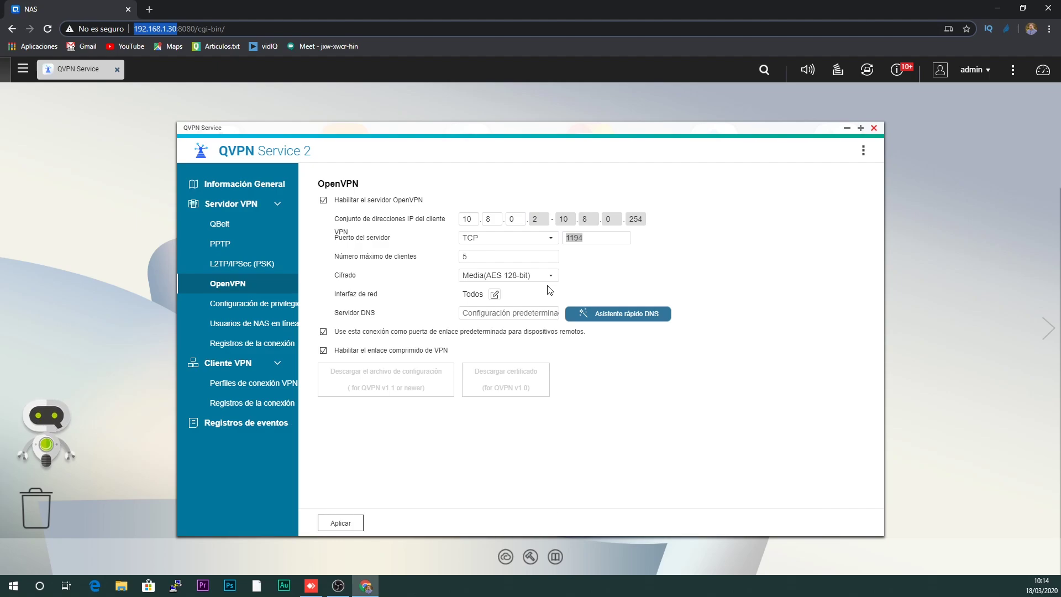
{"action": "left_click", "coordinate": [589, 239]}
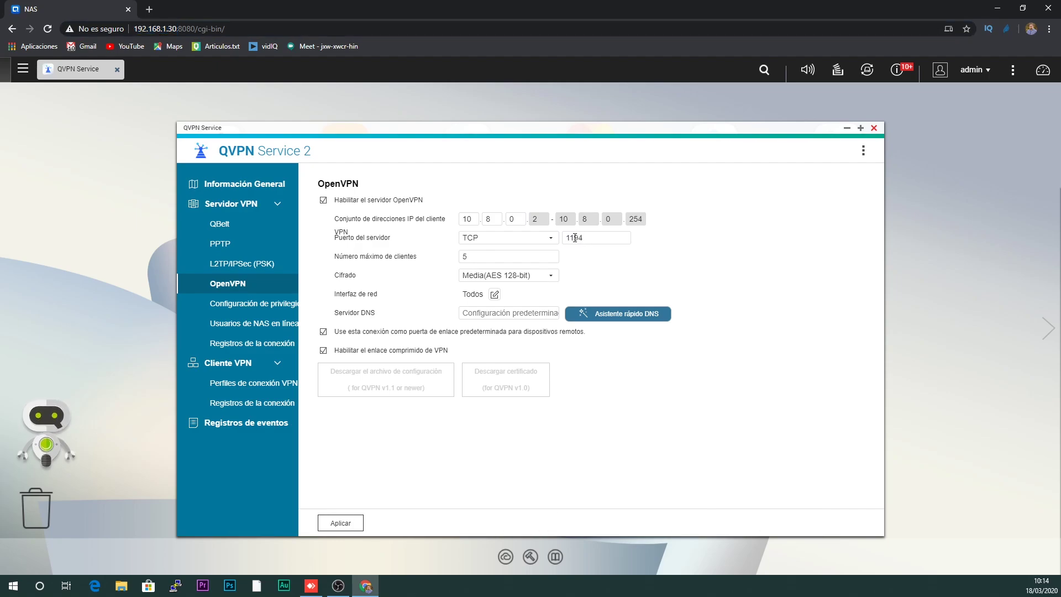
{"action": "double_click", "coordinate": [575, 238]}
{"action": "left_click_drag", "start_coordinate": [134, 29], "coordinate": [178, 29]}
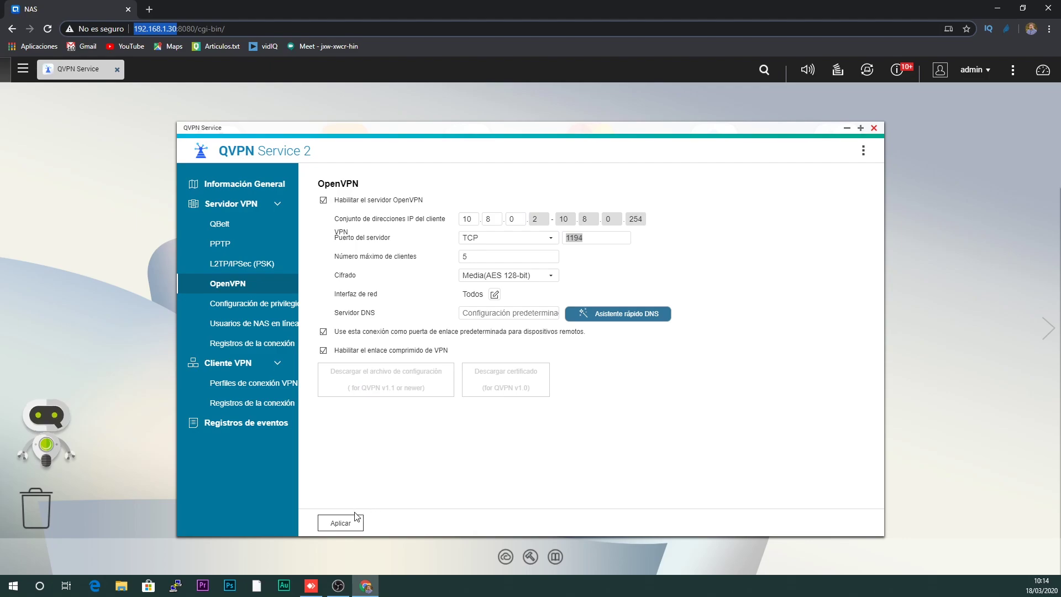
- Save the OpenVPN settings, review encryption options, and select the maximum clients value 5
{"action": "left_click", "coordinate": [347, 527]}
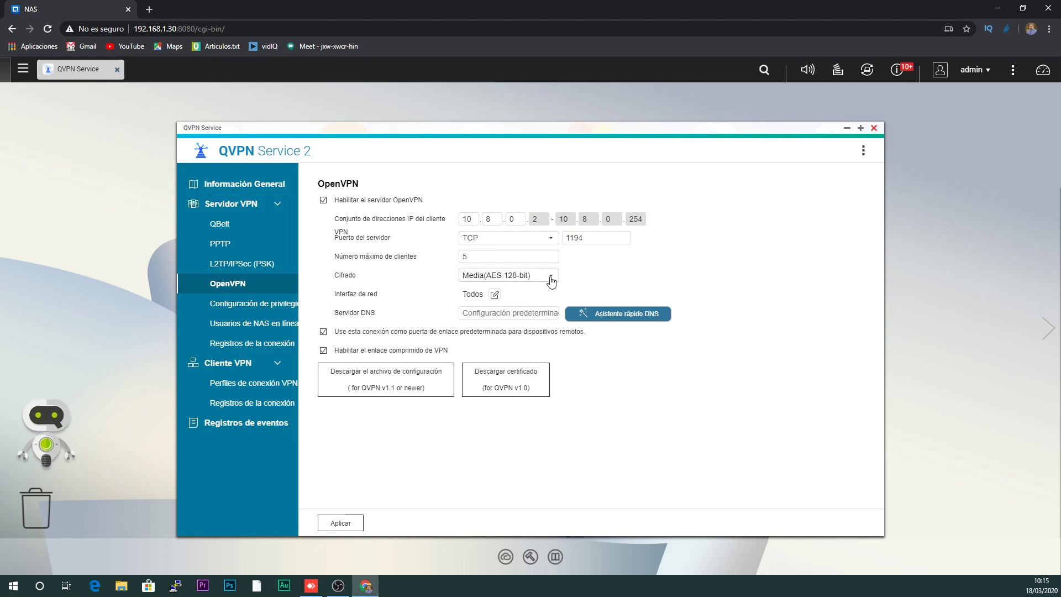
{"action": "left_click", "coordinate": [551, 279]}
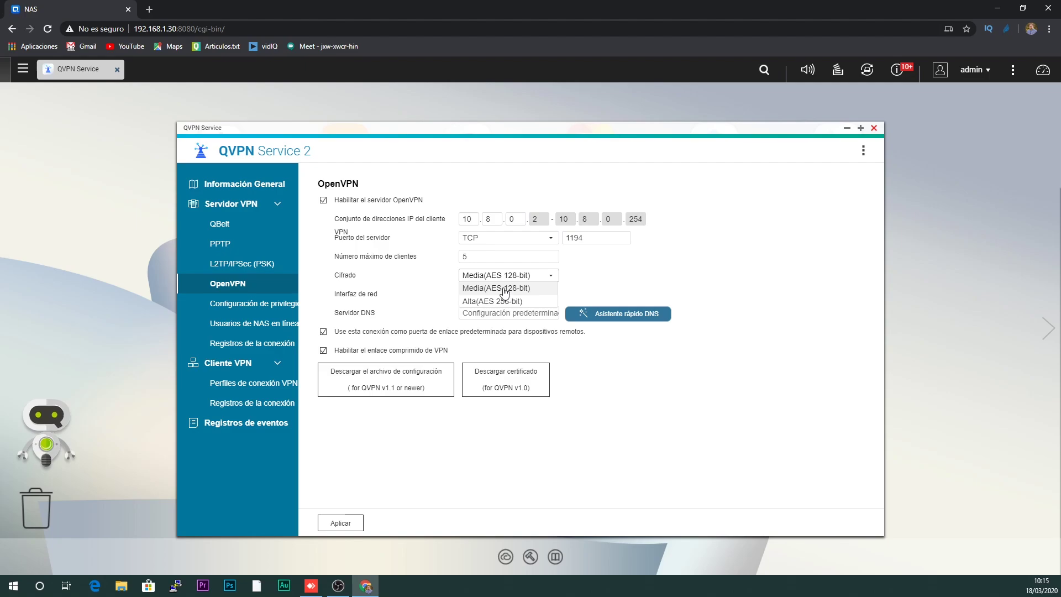
{"action": "double_click", "coordinate": [484, 257]}
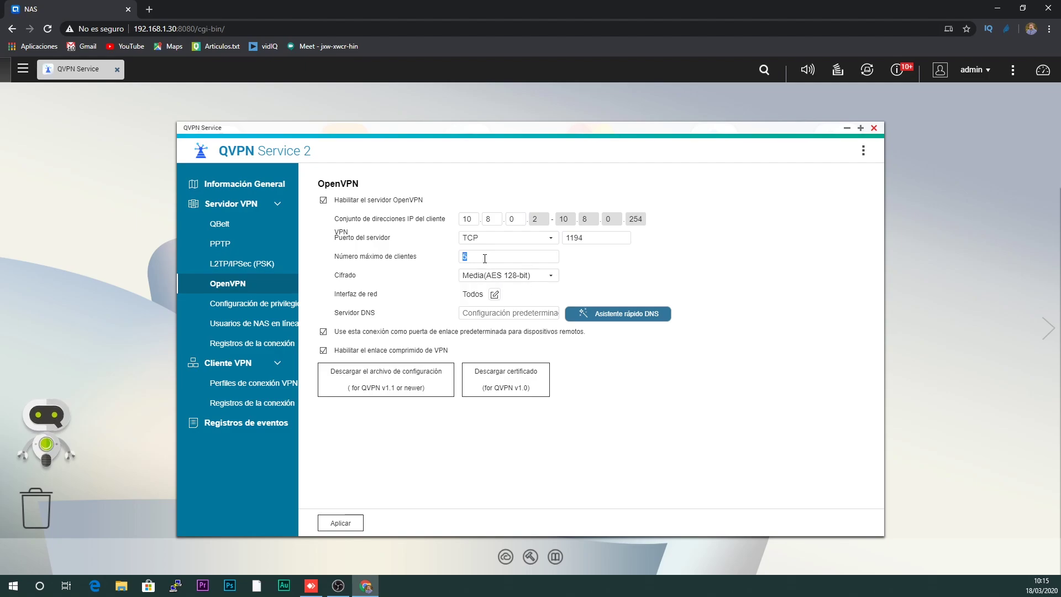
- Set maximum clients to 20, keep AES 128-bit, and apply with a server restart
{"action": "type", "text": "20"}
{"action": "left_click", "coordinate": [503, 276]}
{"action": "left_click", "coordinate": [350, 523]}
{"action": "left_click", "coordinate": [547, 375]}
{"action": "left_click", "coordinate": [22, 69]}
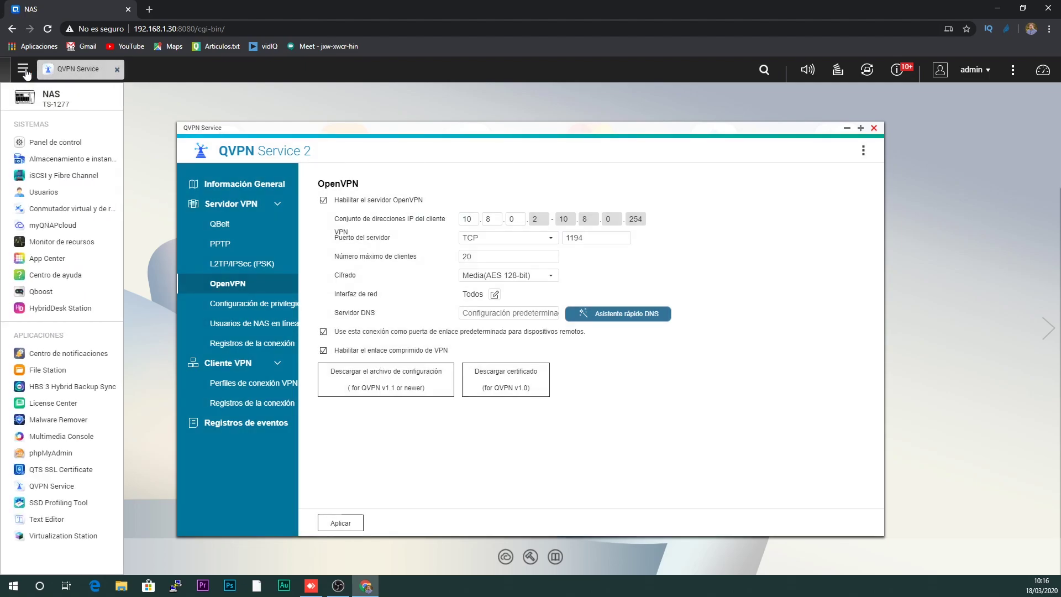
{"action": "left_click", "coordinate": [52, 225]}
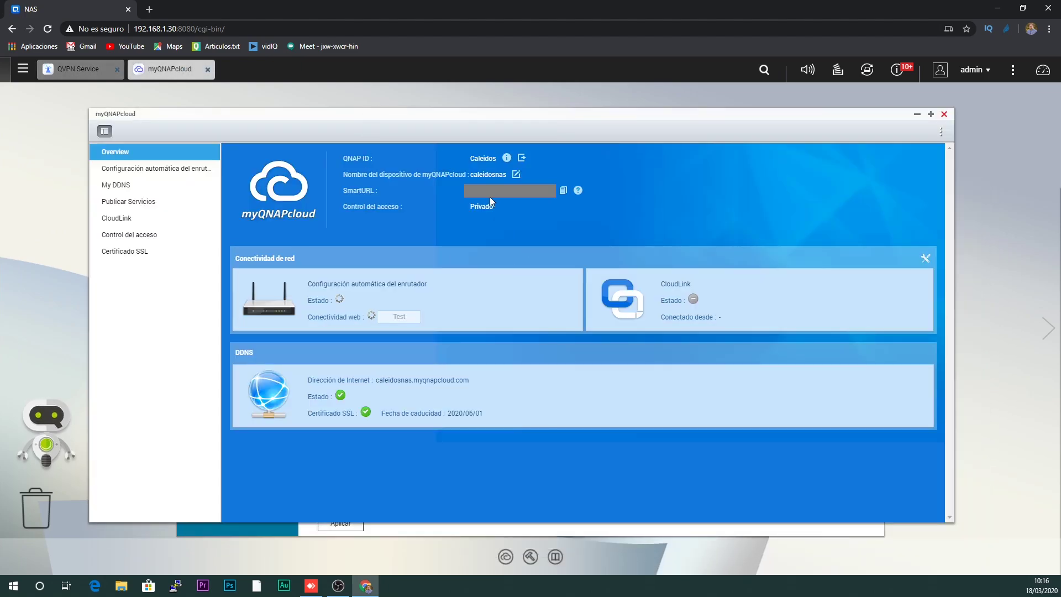
{"action": "left_click", "coordinate": [125, 189]}
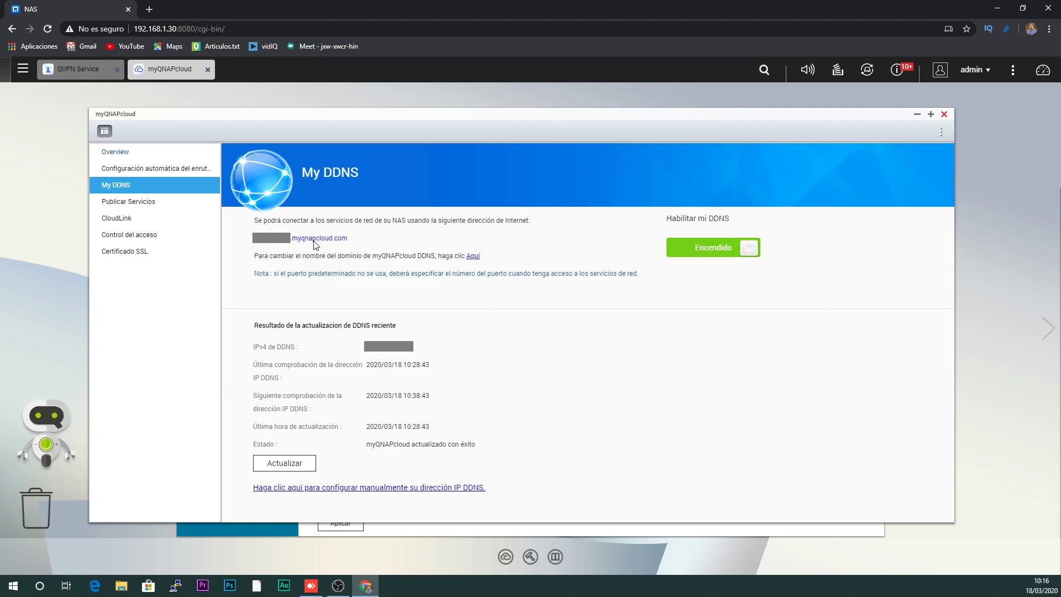
{"action": "left_click", "coordinate": [944, 113]}
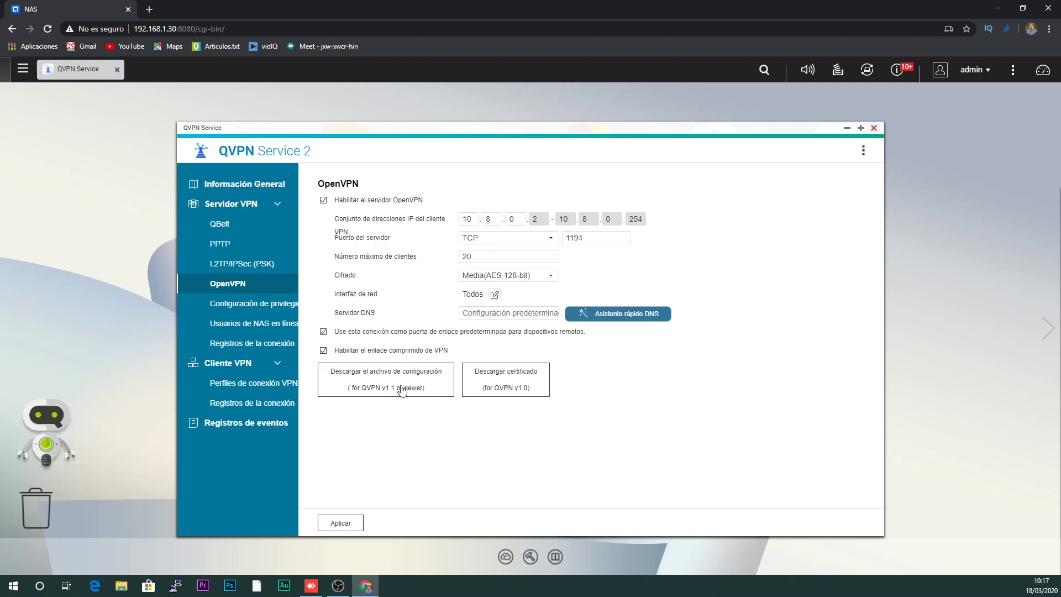
- Save the OpenVPN configuration file NAS.ovpn to the desktop
{"action": "left_click", "coordinate": [402, 390]}
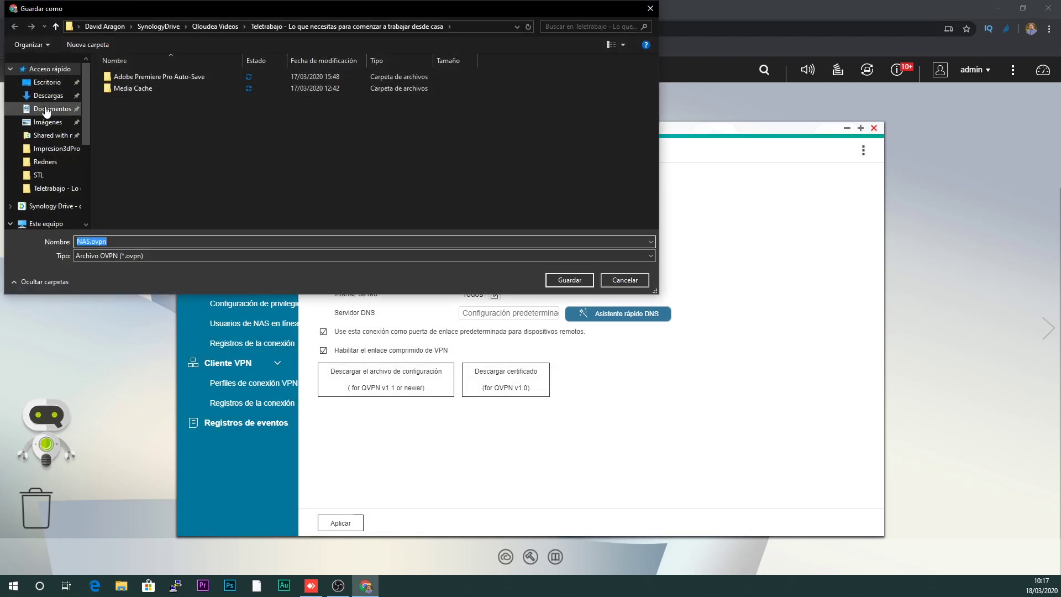
{"action": "left_click", "coordinate": [47, 82]}
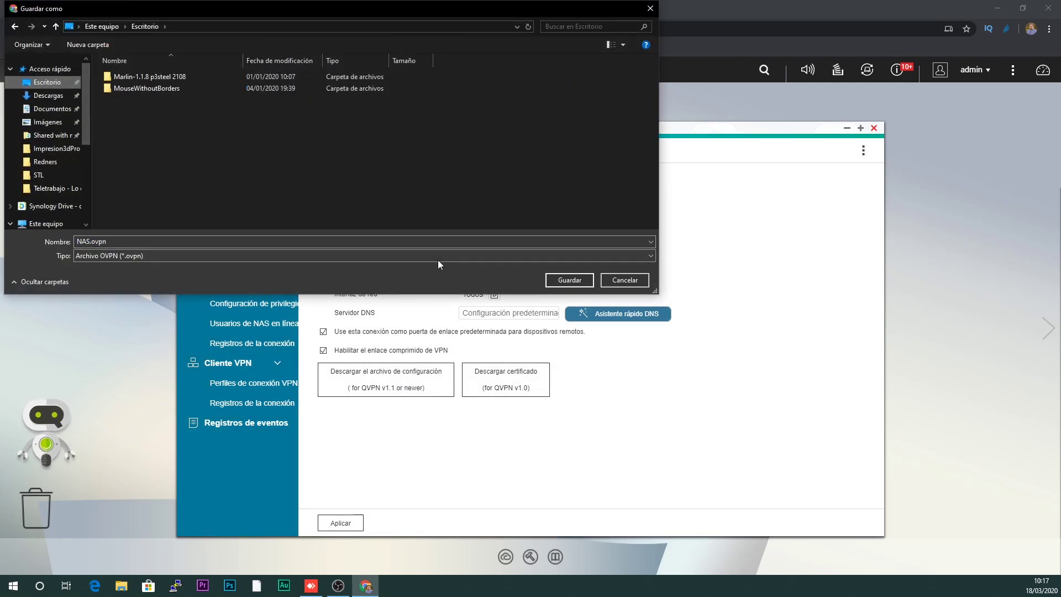
{"action": "left_click", "coordinate": [568, 280]}
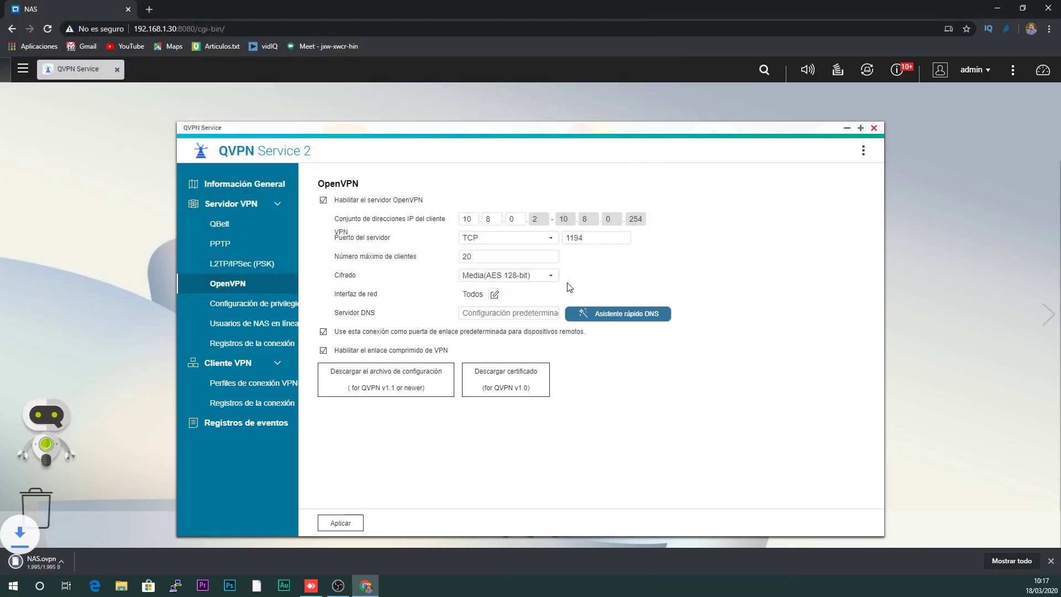
- Save the certificate NAS.ca to the desktop and minimize the browser
{"action": "left_click", "coordinate": [509, 376]}
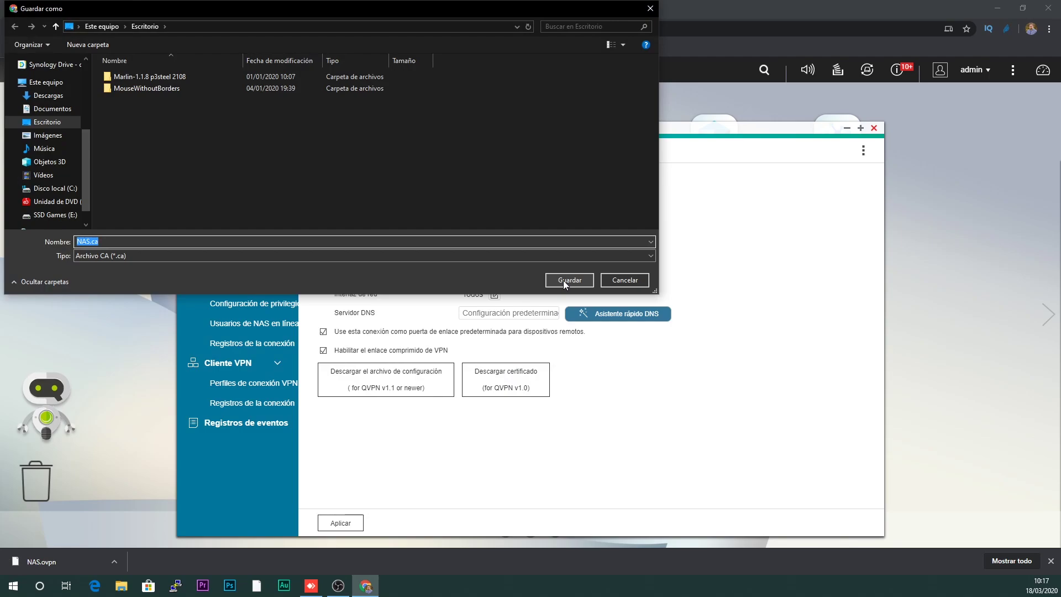
{"action": "left_click", "coordinate": [564, 280]}
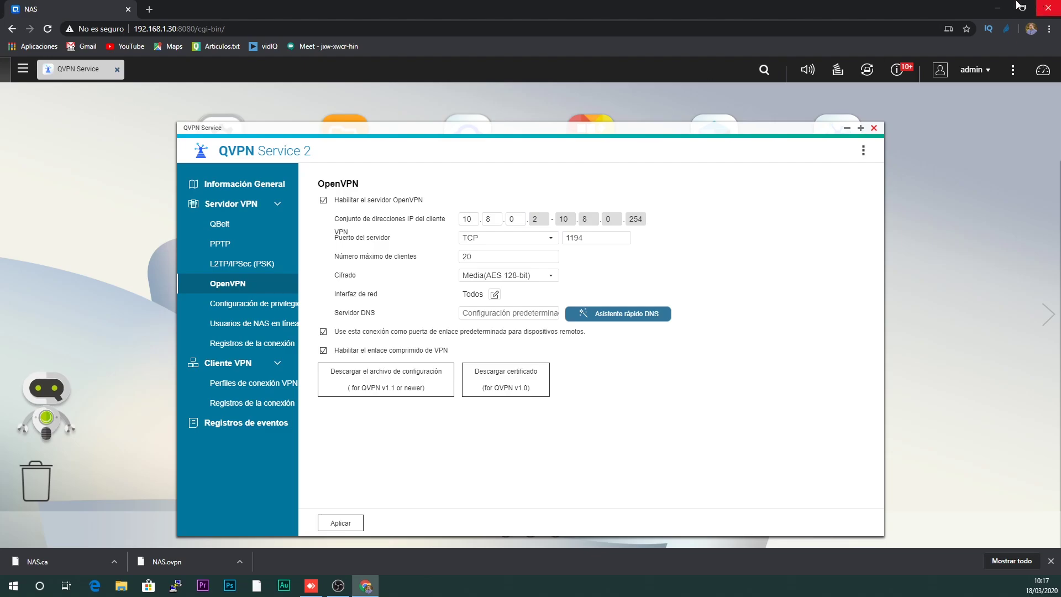
{"action": "left_click", "coordinate": [996, 6]}
- Open NAS.ovpn from the desktop with Edit with Notepad++
{"action": "left_click", "coordinate": [855, 105]}
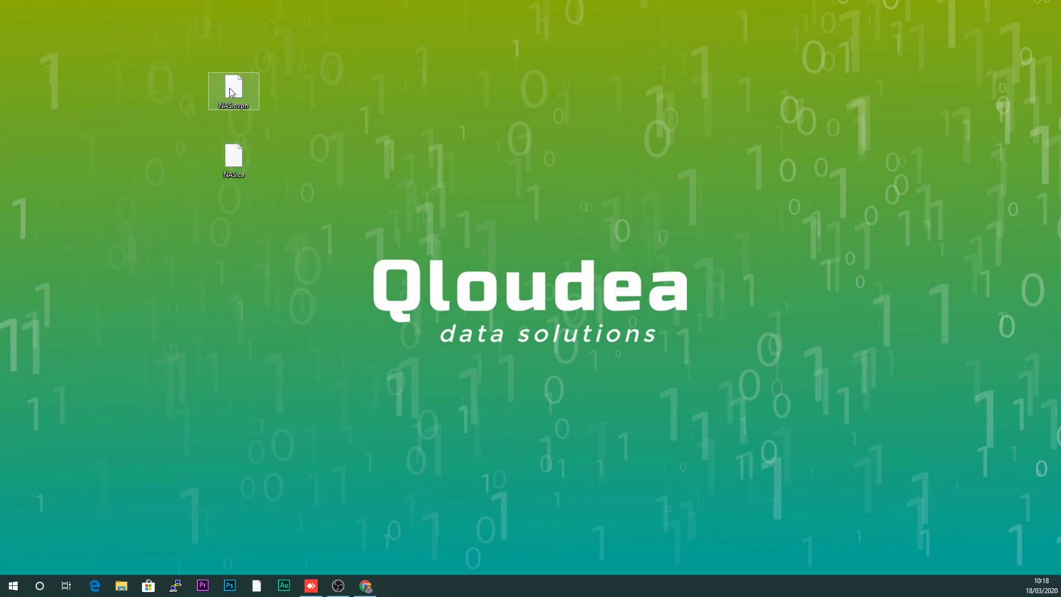
{"action": "right_click", "coordinate": [230, 88]}
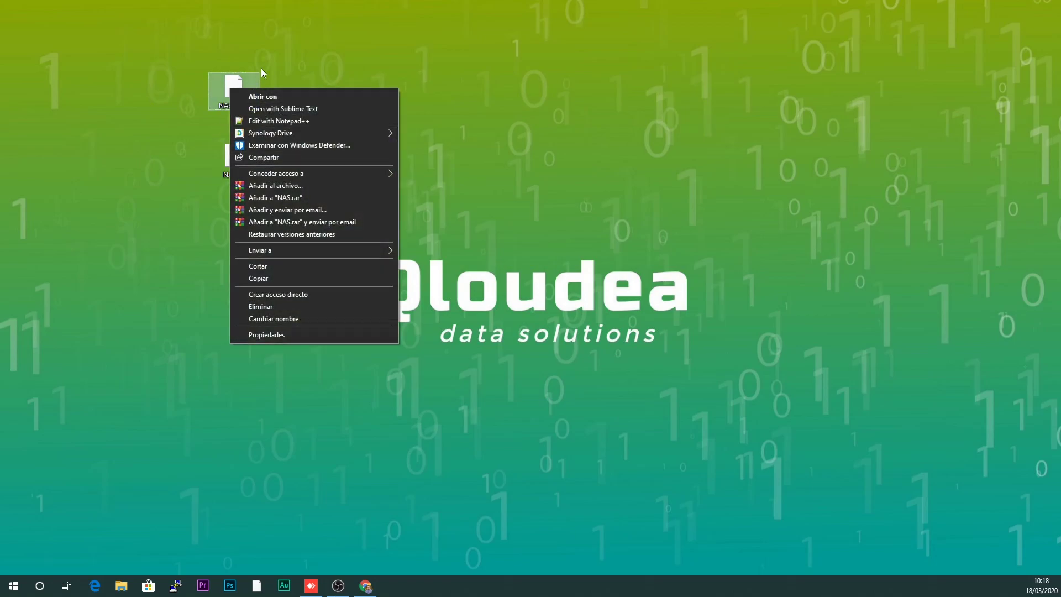
{"action": "left_click", "coordinate": [242, 100]}
{"action": "right_click", "coordinate": [239, 95]}
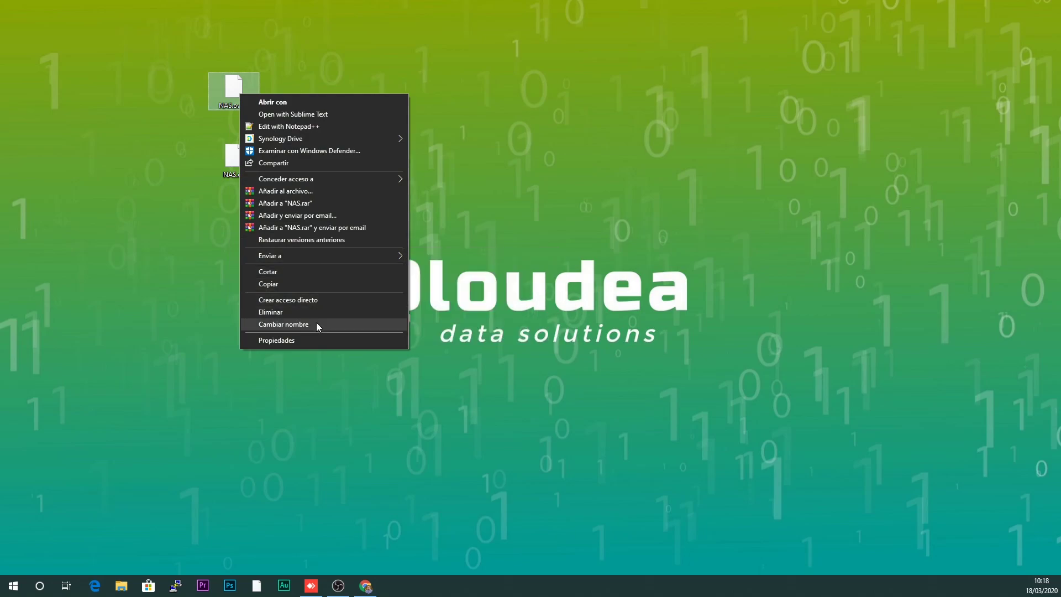
{"action": "mouse_move", "coordinate": [333, 181]}
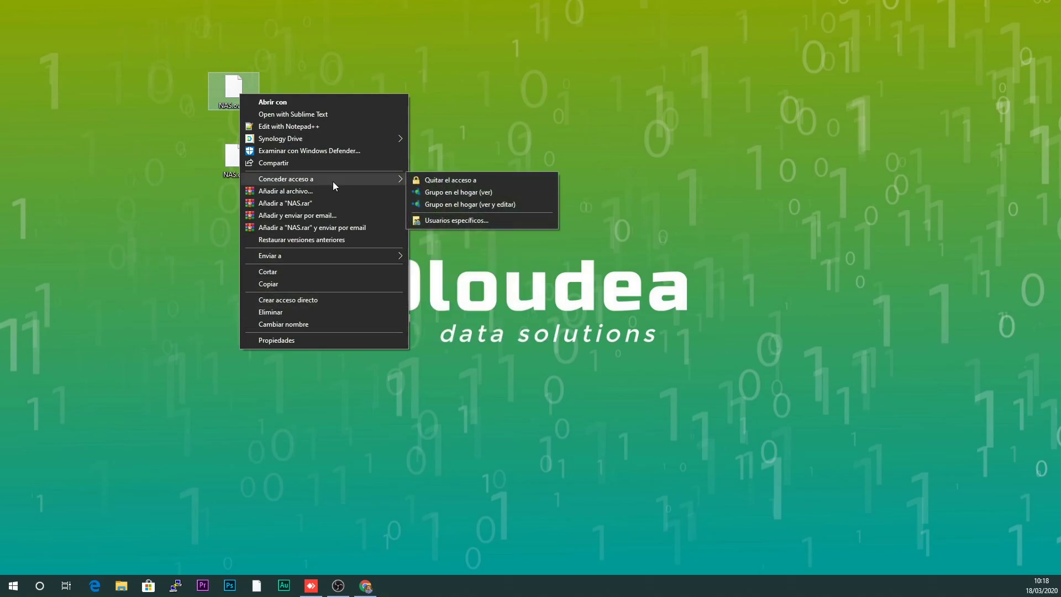
{"action": "left_click", "coordinate": [331, 127]}
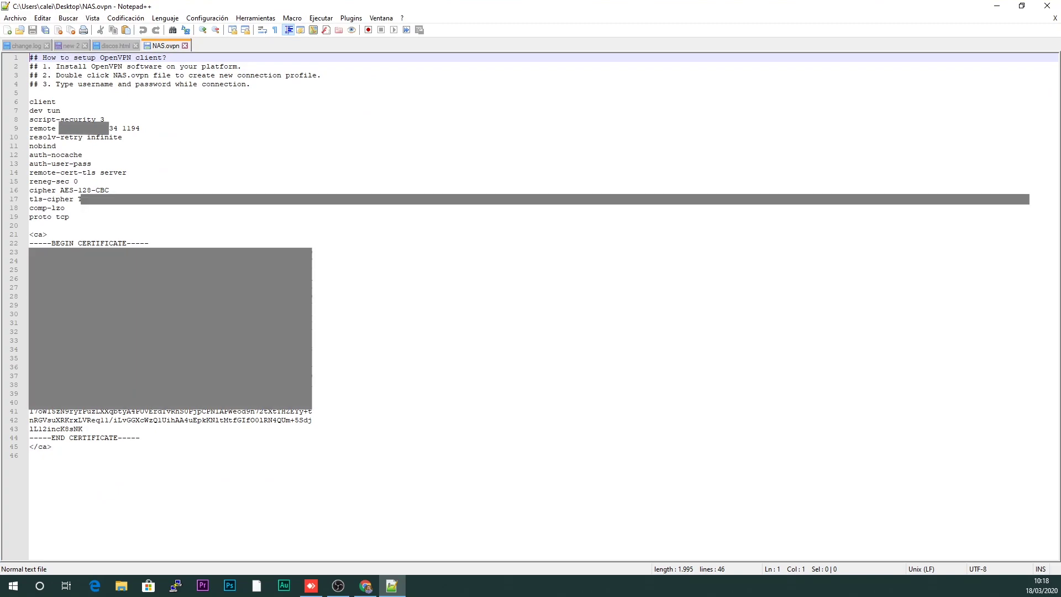
- Paste the myqnapcloud.com host over line 9's remote address, save, and close Notepad++
{"action": "left_click_drag", "start_coordinate": [60, 127], "coordinate": [117, 127]}
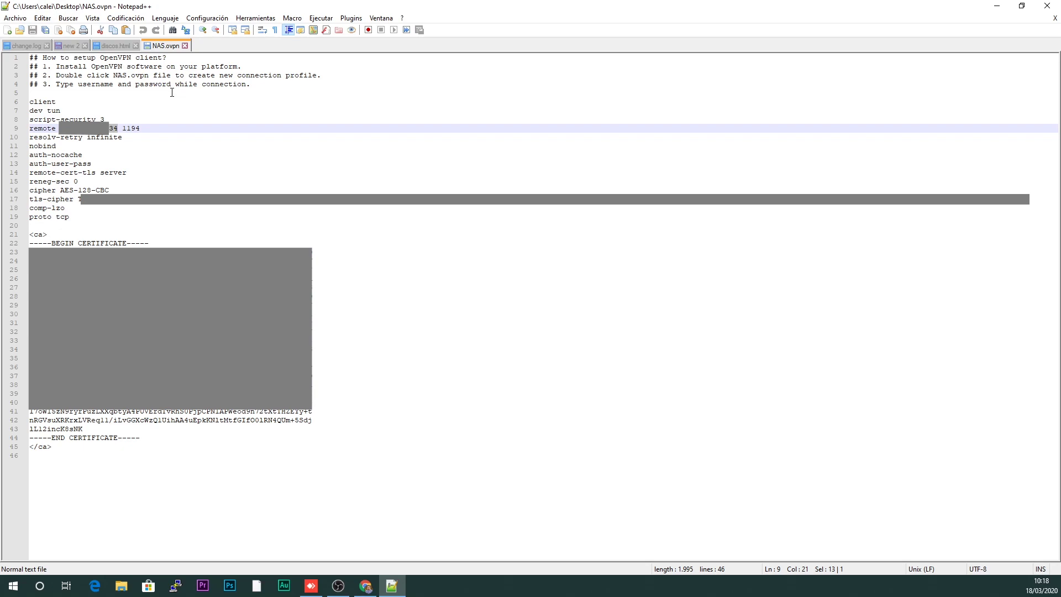
{"action": "key", "text": "ctrl+v"}
{"action": "left_click", "coordinate": [173, 110]}
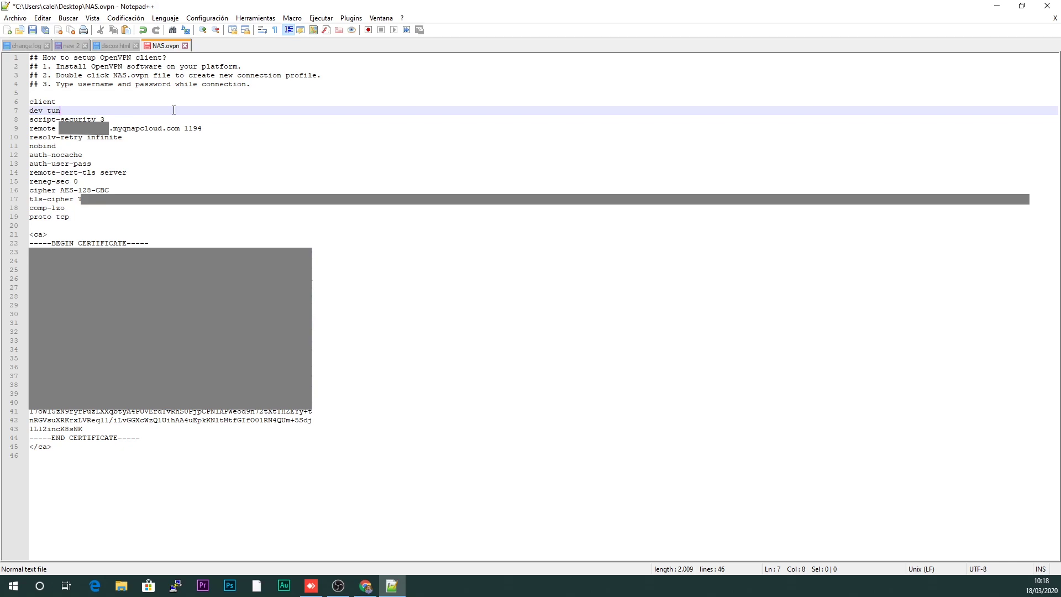
{"action": "key", "text": "ctrl+s"}
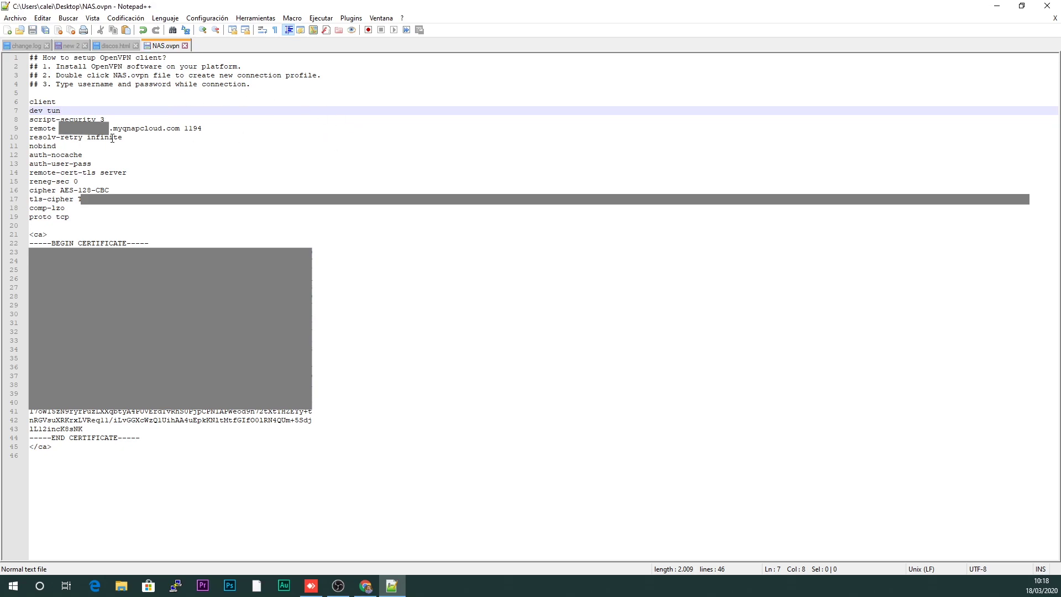
{"action": "left_click", "coordinate": [57, 128]}
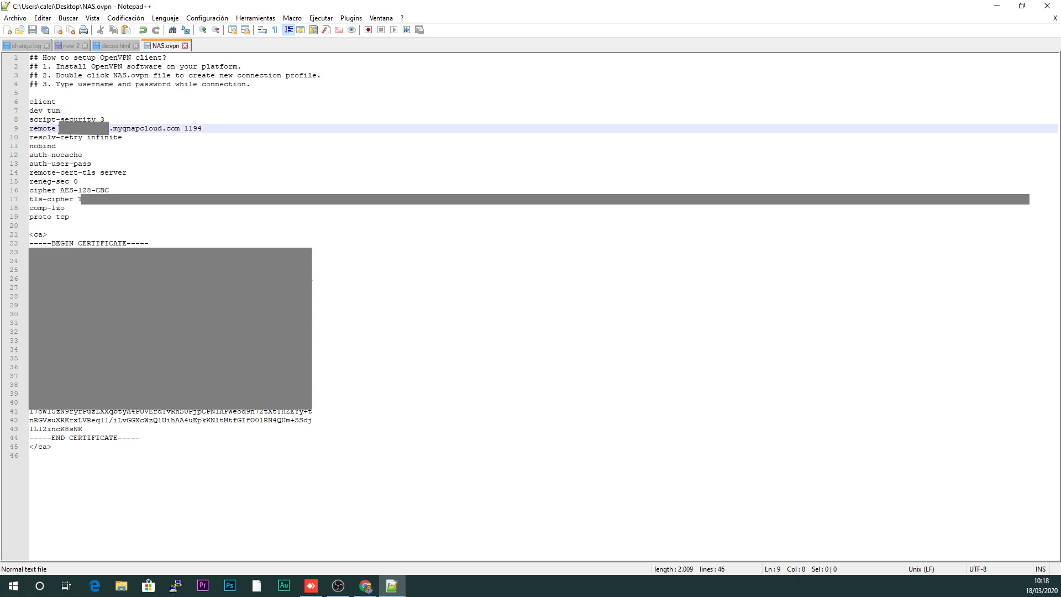
{"action": "left_click_drag", "start_coordinate": [58, 129], "coordinate": [179, 128]}
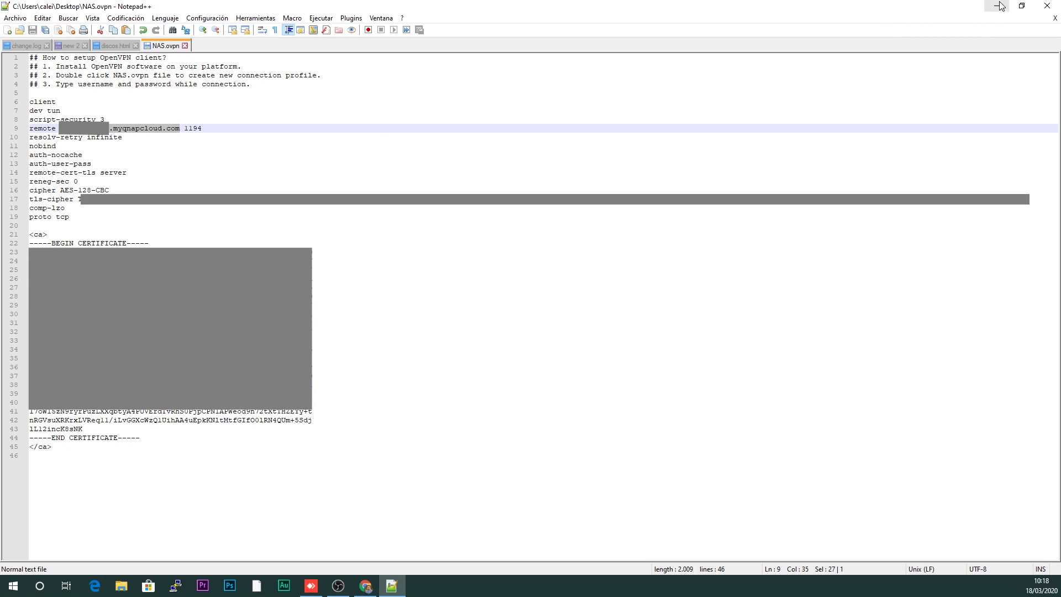
{"action": "left_click", "coordinate": [1056, 6]}
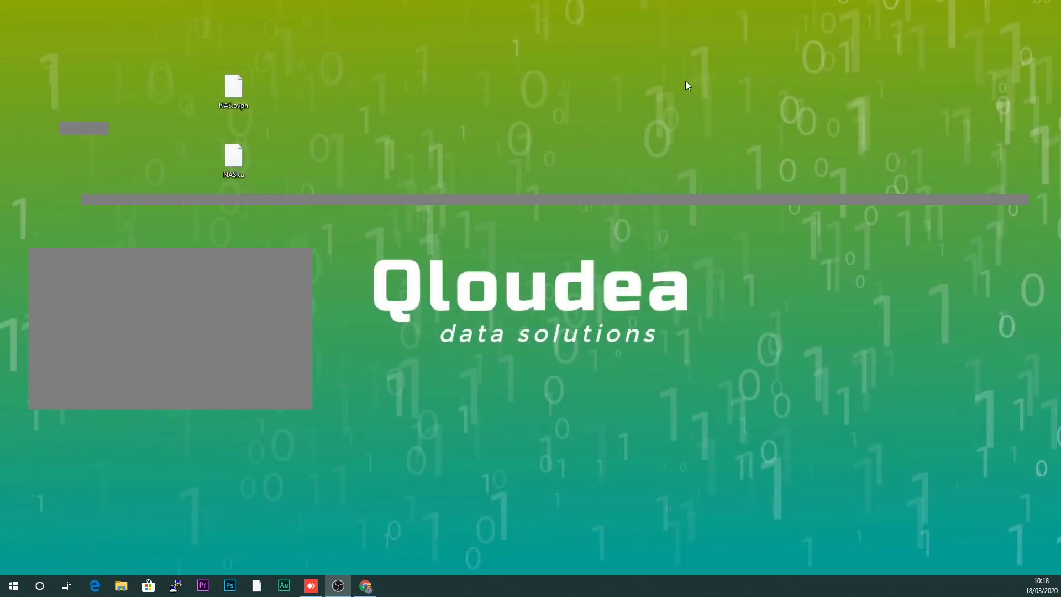
{"action": "left_click_drag", "start_coordinate": [275, 64], "coordinate": [200, 173]}
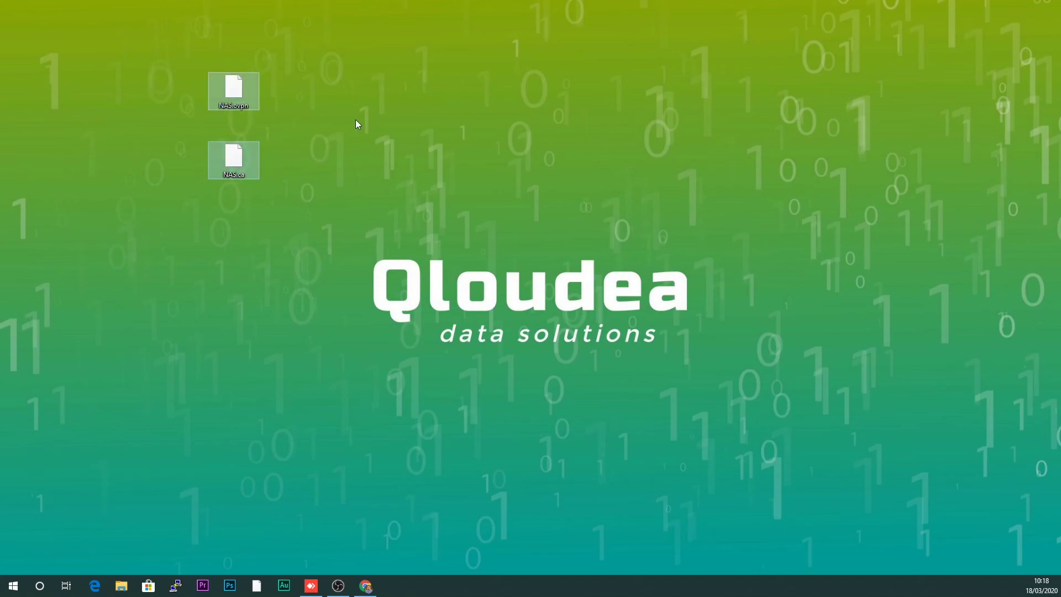
{"action": "left_click_drag", "start_coordinate": [307, 63], "coordinate": [215, 205]}
{"action": "left_click_drag", "start_coordinate": [295, 98], "coordinate": [210, 188]}
{"action": "left_click_drag", "start_coordinate": [297, 76], "coordinate": [207, 181]}
{"action": "left_click_drag", "start_coordinate": [166, 66], "coordinate": [267, 191]}
{"action": "left_click_drag", "start_coordinate": [282, 83], "coordinate": [206, 192]}
{"action": "left_click_drag", "start_coordinate": [172, 66], "coordinate": [280, 188]}
{"action": "left_click", "coordinate": [280, 188]}
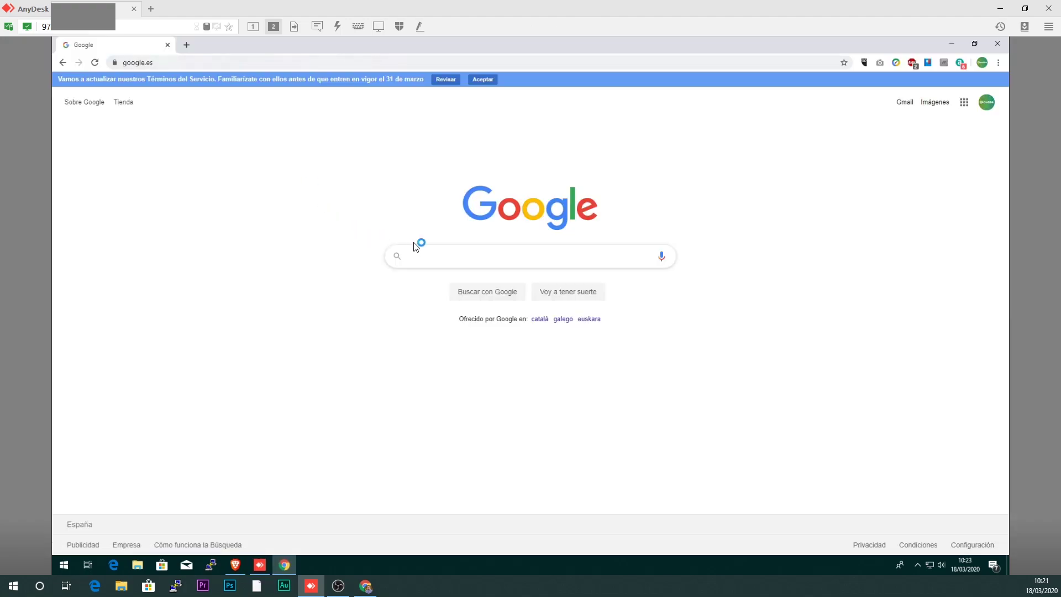
- Search Google for 'open vpn gui', then download and run openvpn-install-2.4.8-I602-Win10.exe from Community Downloads
{"action": "left_click", "coordinate": [428, 250]}
{"action": "type", "text": "open vpn"}
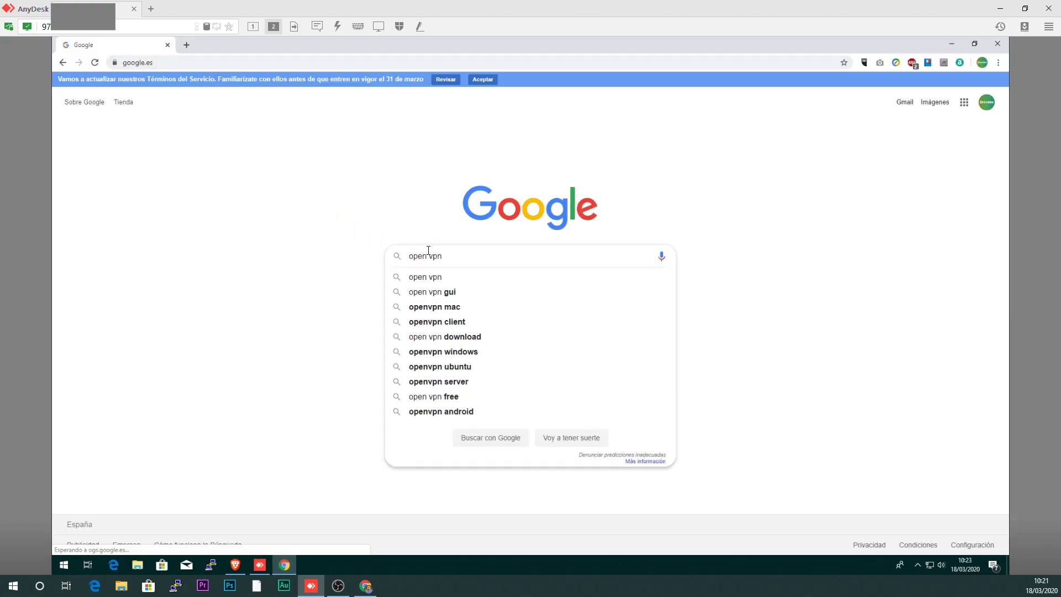
{"action": "type", "text": " gui"}
{"action": "key", "text": "Return"}
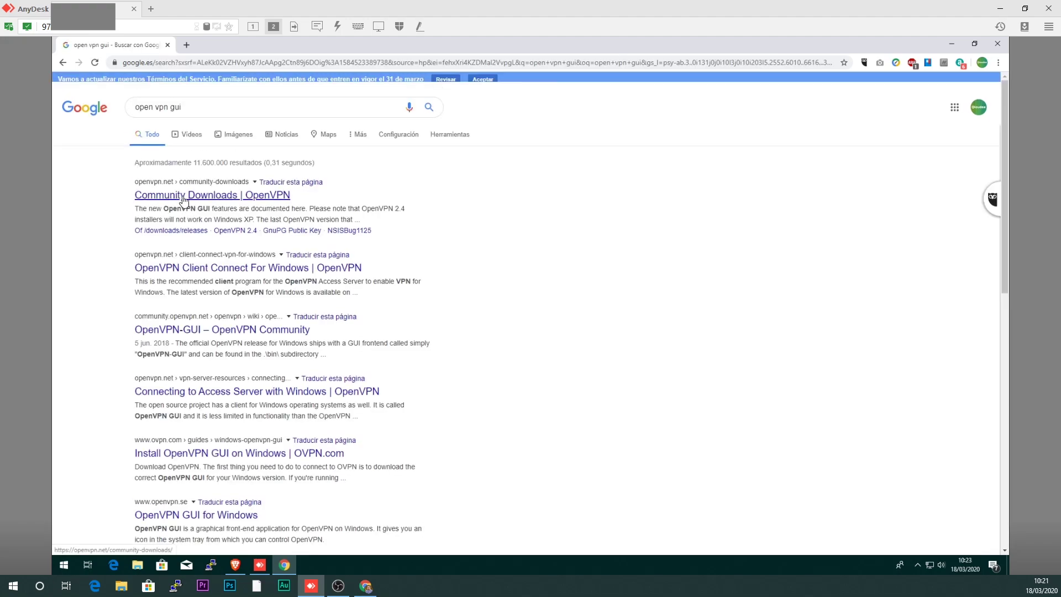
{"action": "left_click", "coordinate": [182, 200]}
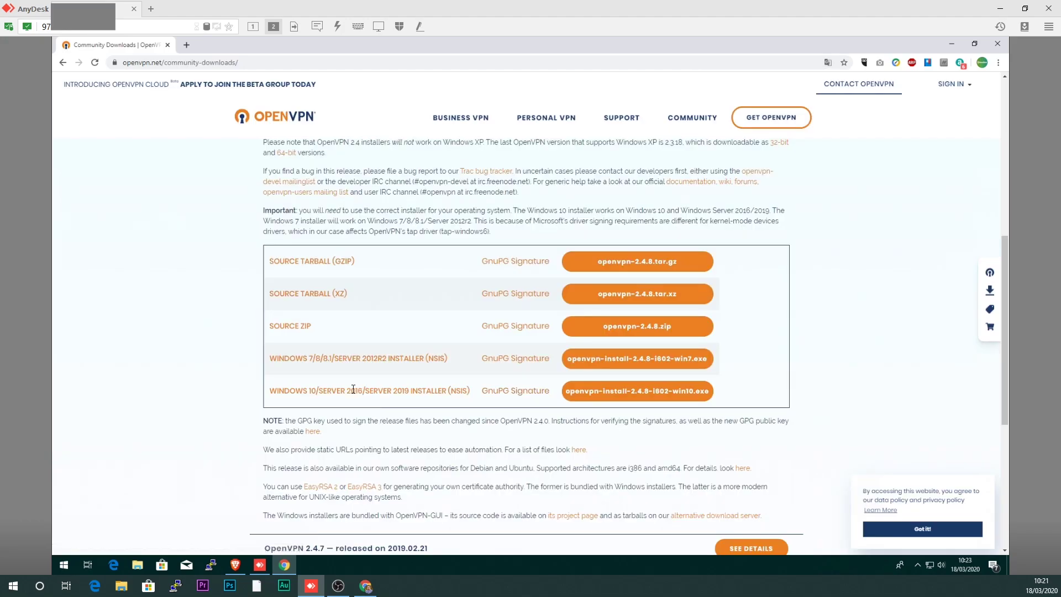
{"action": "left_click", "coordinate": [603, 397]}
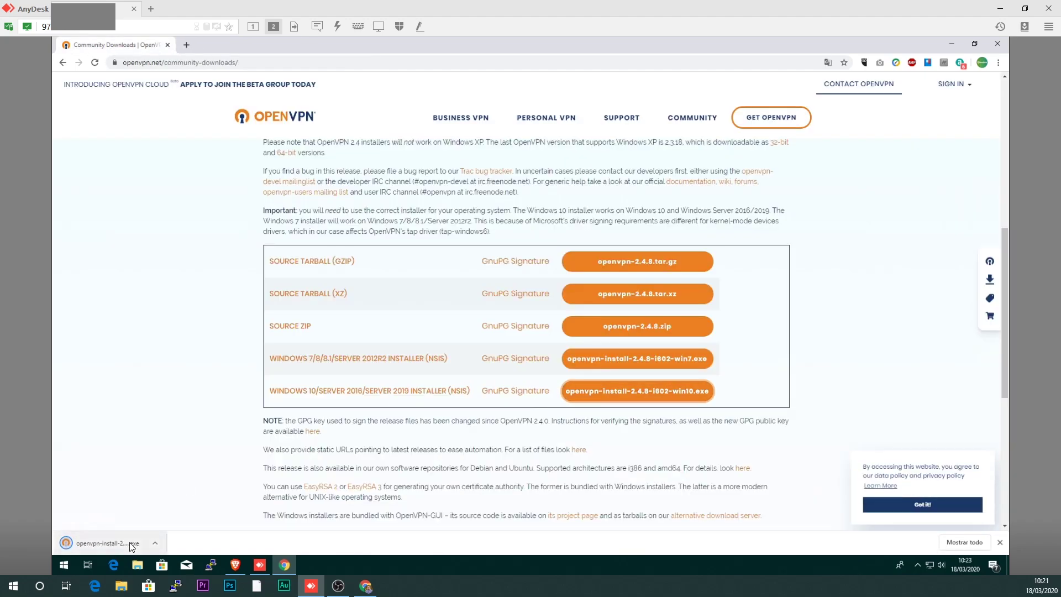
{"action": "left_click", "coordinate": [130, 542]}
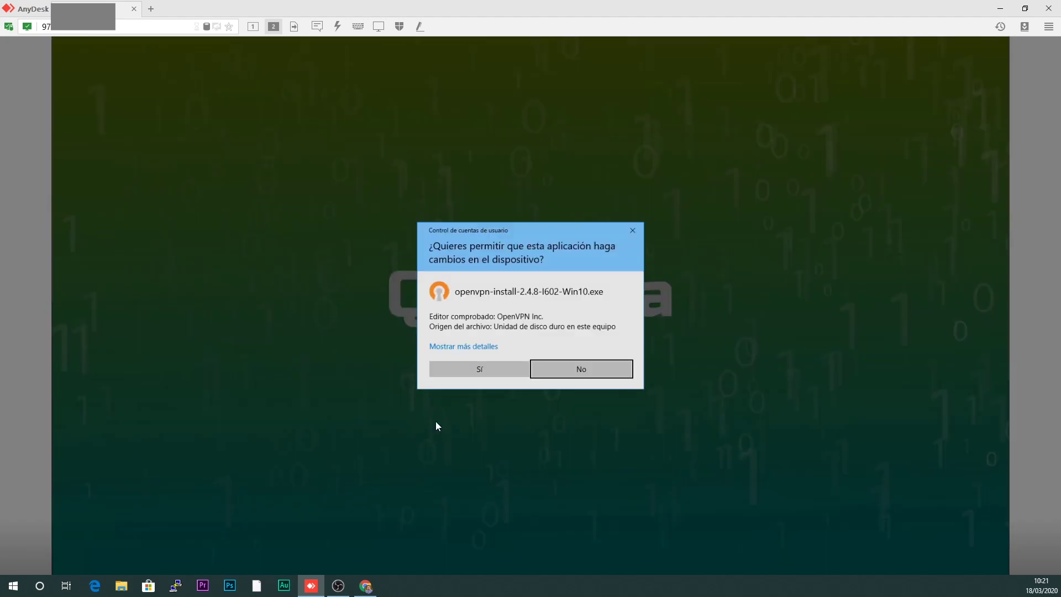
- Install OpenVPN 2.4.8 with default components and location, allowing OpenVPN-GUI to close
{"action": "left_click", "coordinate": [497, 370]}
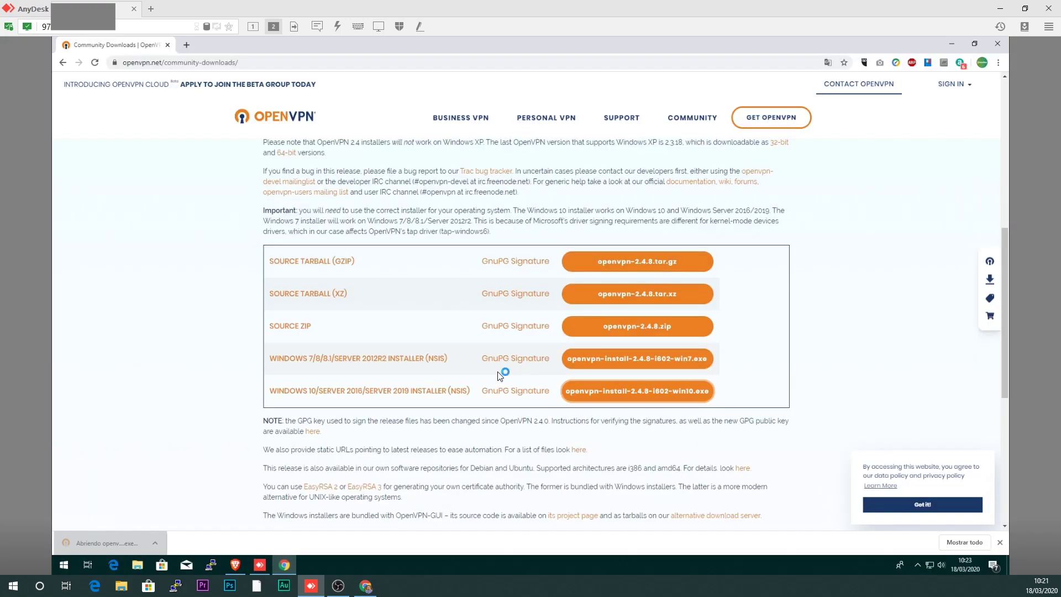
{"action": "left_click", "coordinate": [595, 379]}
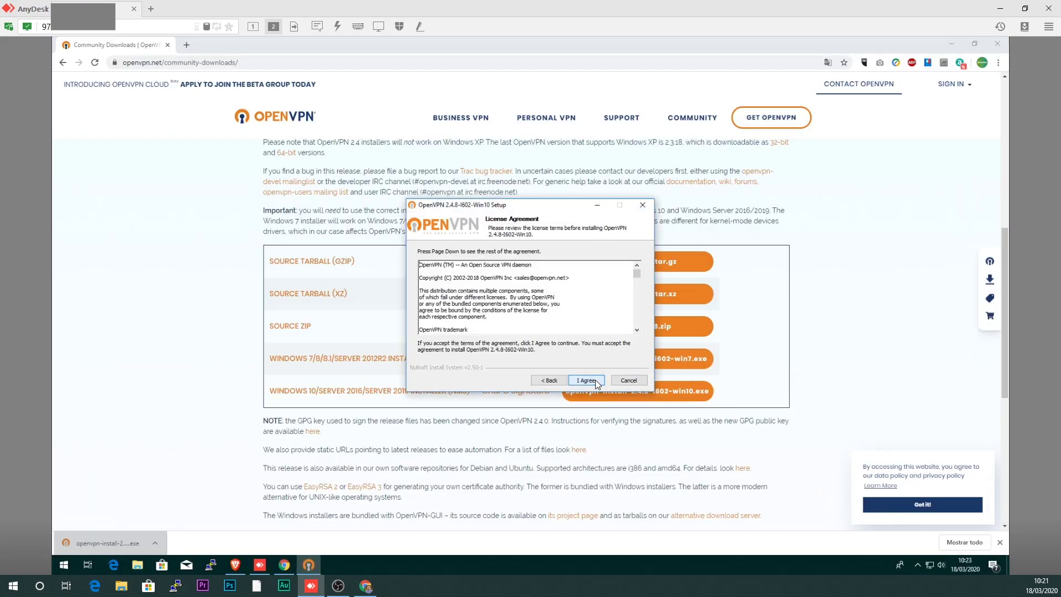
{"action": "left_click", "coordinate": [595, 380]}
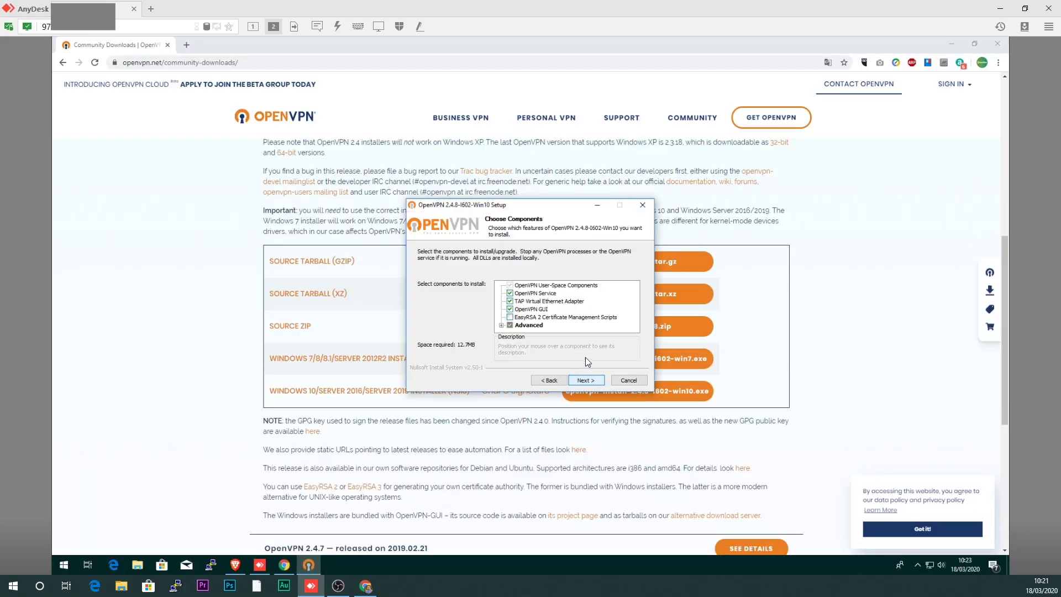
{"action": "left_click", "coordinate": [588, 379]}
{"action": "left_click", "coordinate": [588, 379]}
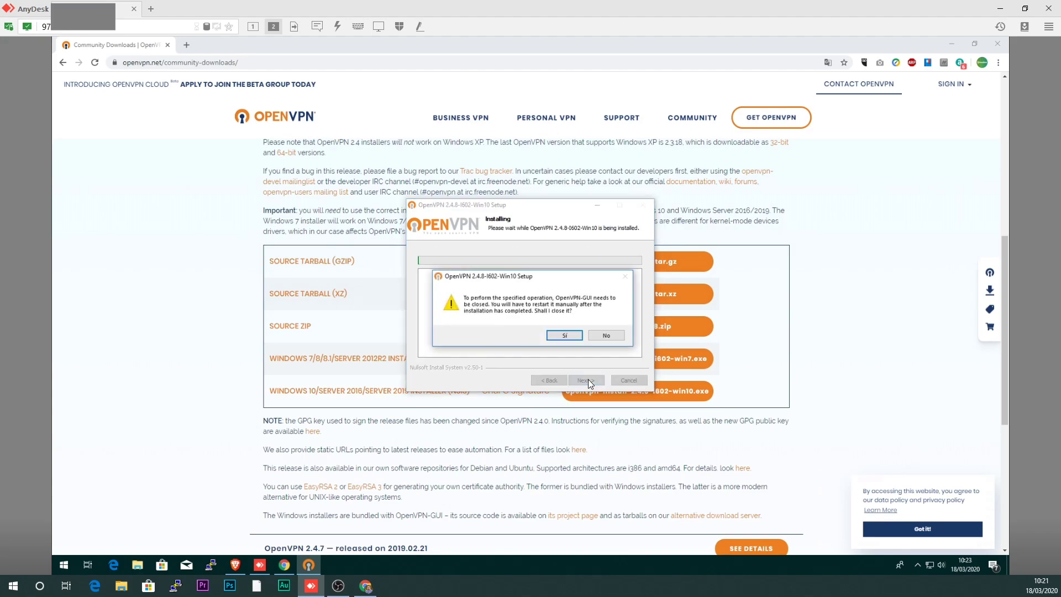
{"action": "left_click", "coordinate": [564, 336]}
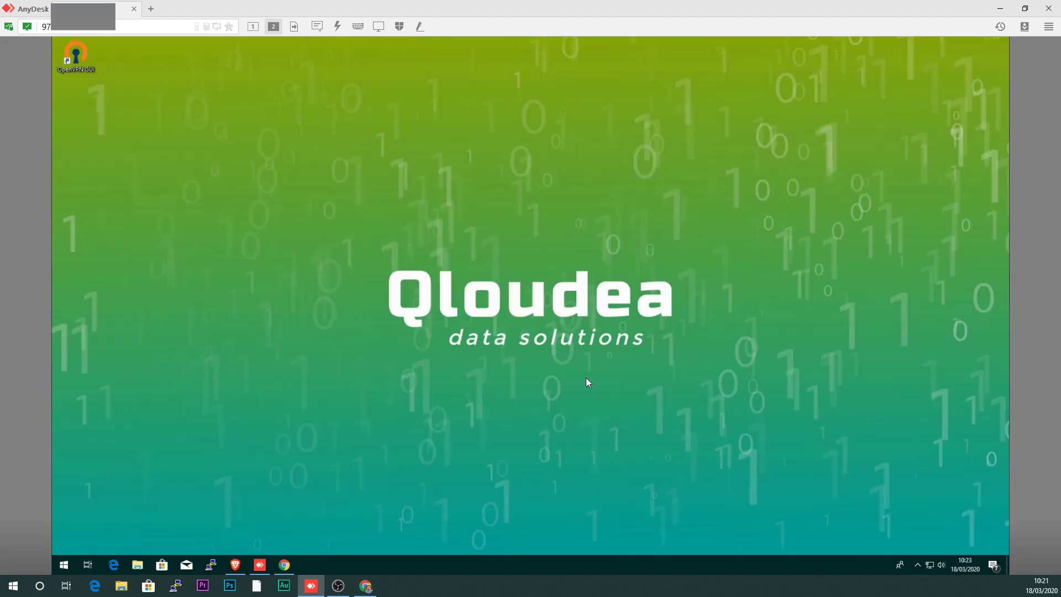
- Position the OpenVPN GUI desktop shortcut above the Qloudea logo
{"action": "left_click_drag", "start_coordinate": [75, 52], "coordinate": [501, 228]}
{"action": "left_click_drag", "start_coordinate": [459, 190], "coordinate": [566, 292]}
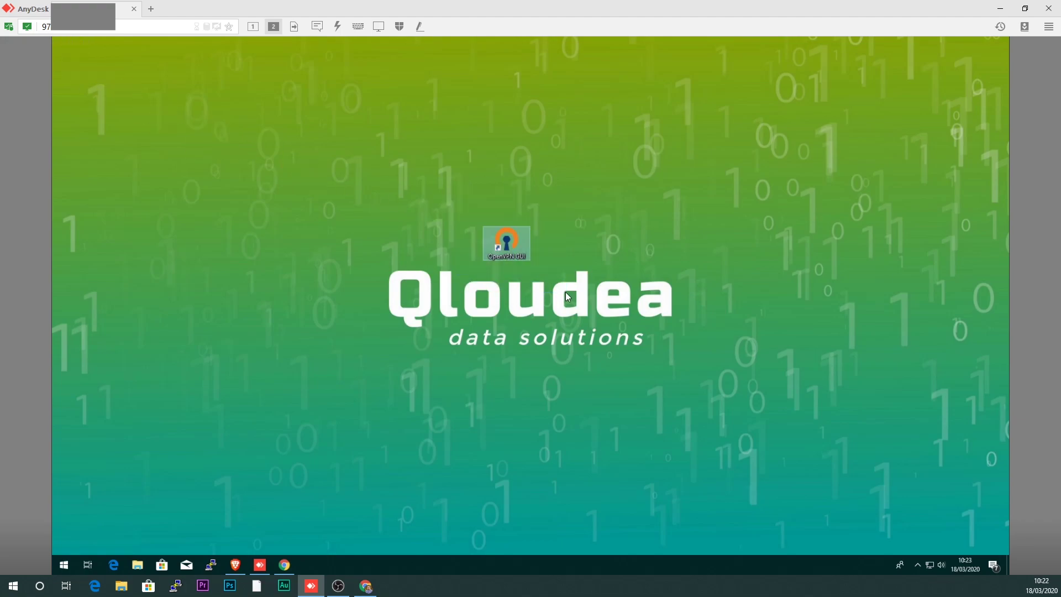
{"action": "left_click_drag", "start_coordinate": [469, 193], "coordinate": [550, 264]}
{"action": "left_click", "coordinate": [456, 186]}
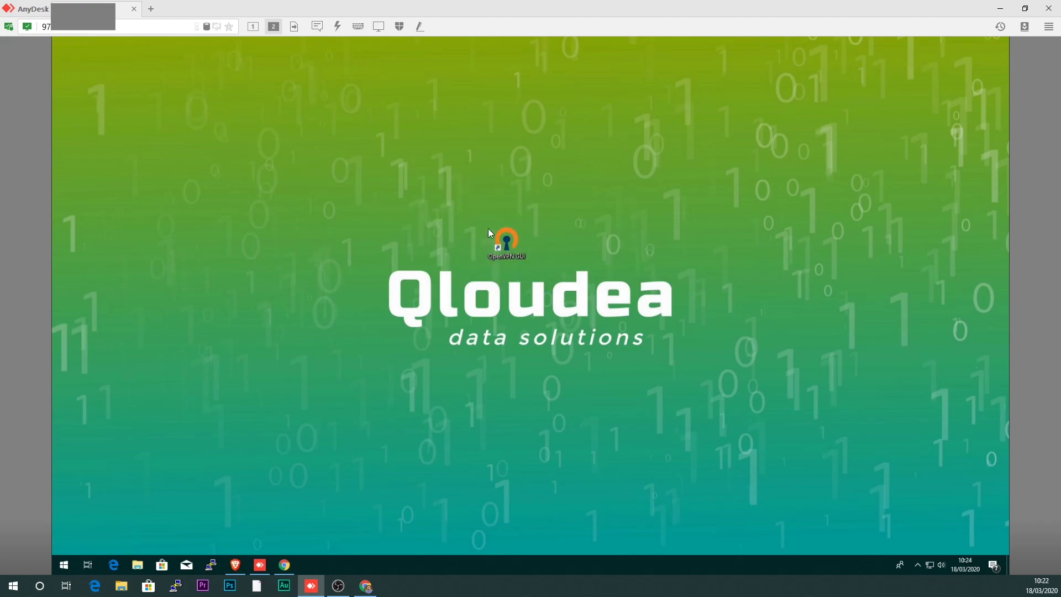